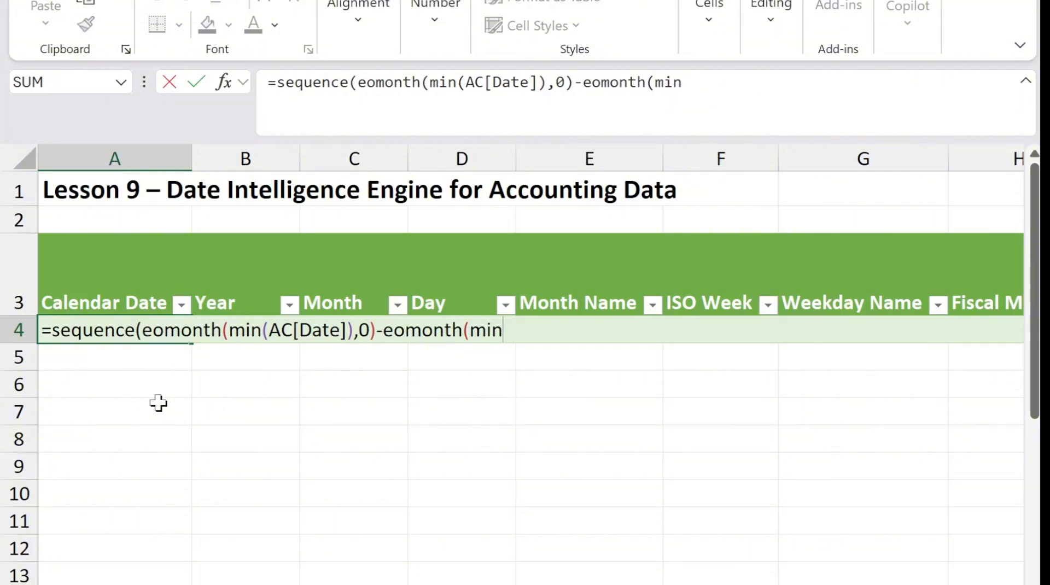
Step: Complete the Calendar Date formula in A4 as =SEQUENCE(EOMONTH(MIN(AC[Date]),0)-EOMONTH(MIN(AC[Date]),-1),1,EOMONTH(MIN(AC[Date]),-1)+1,1)
{"action": "type", "text": "(AC[Date]),-"}
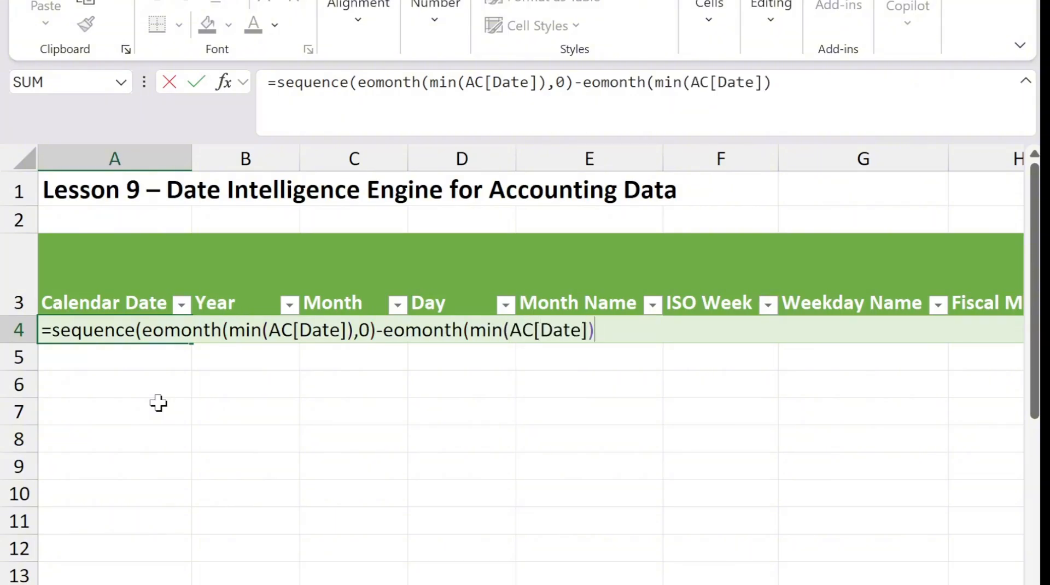
{"action": "type", "text": "1),1,eomonth("}
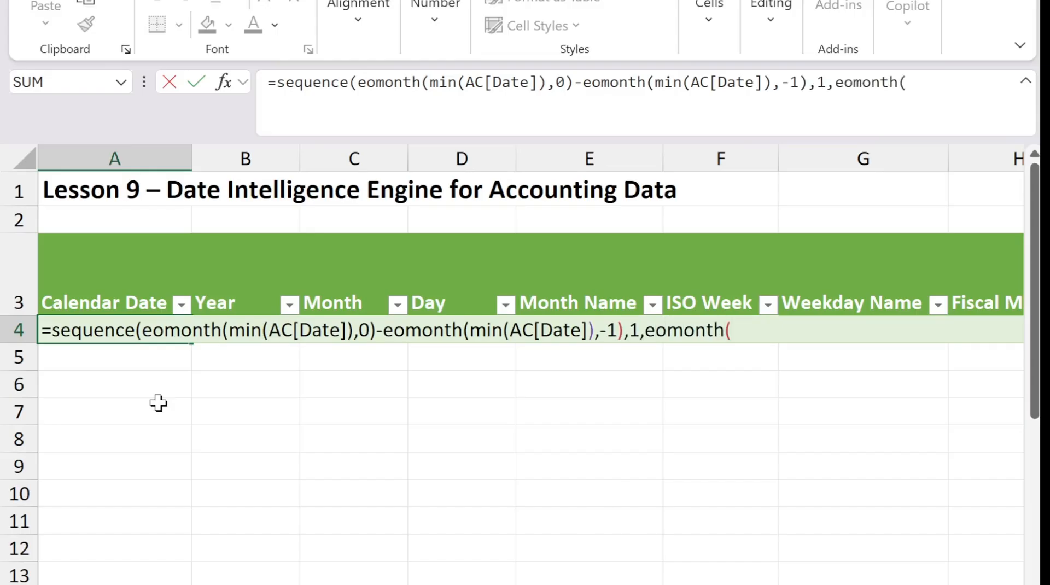
{"action": "type", "text": "min(AC[Date]),"}
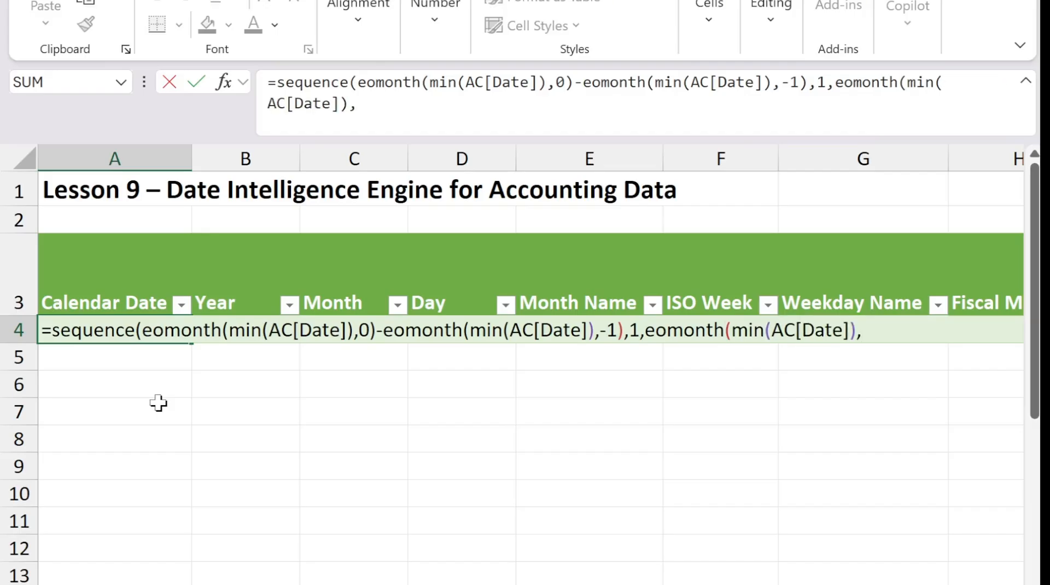
{"action": "type", "text": "-1)+1,1"}
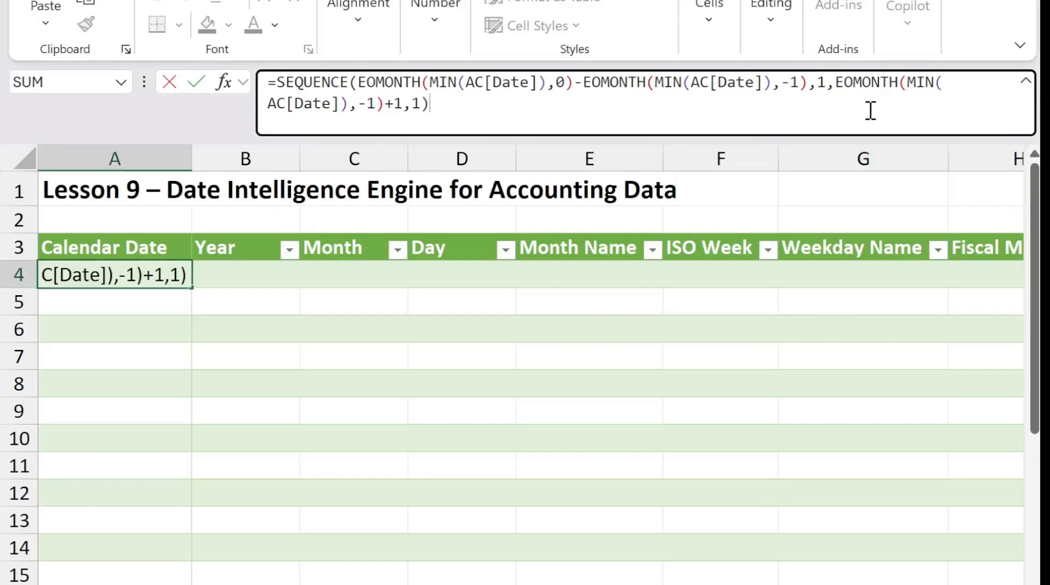
{"action": "key", "text": "Return"}
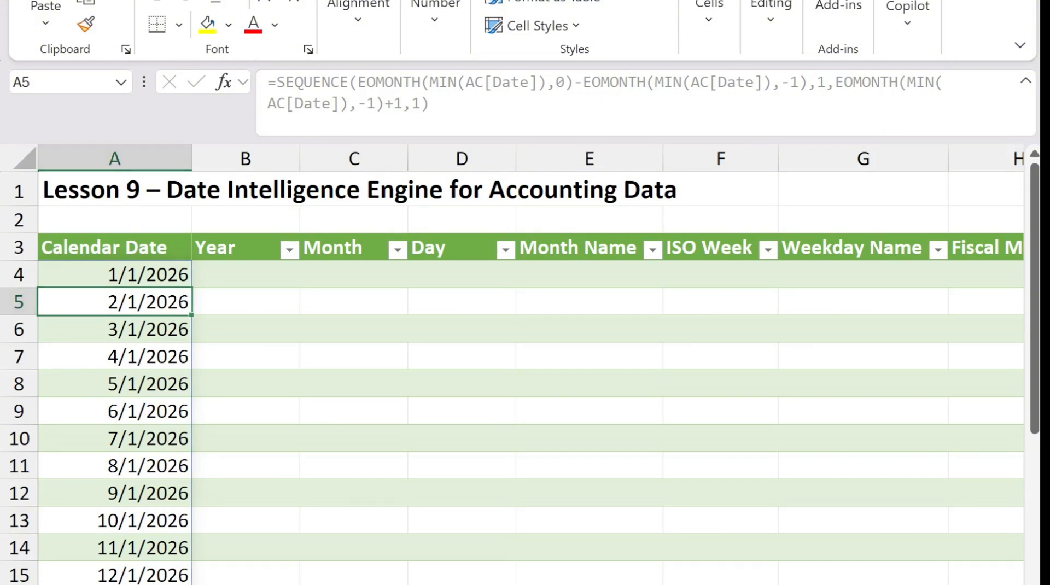
Step: Fill the Year, Month and Day columns from row 4 with =YEAR(A4), =MONTH(A4) and =DAY(A4)
{"action": "left_click", "coordinate": [248, 268]}
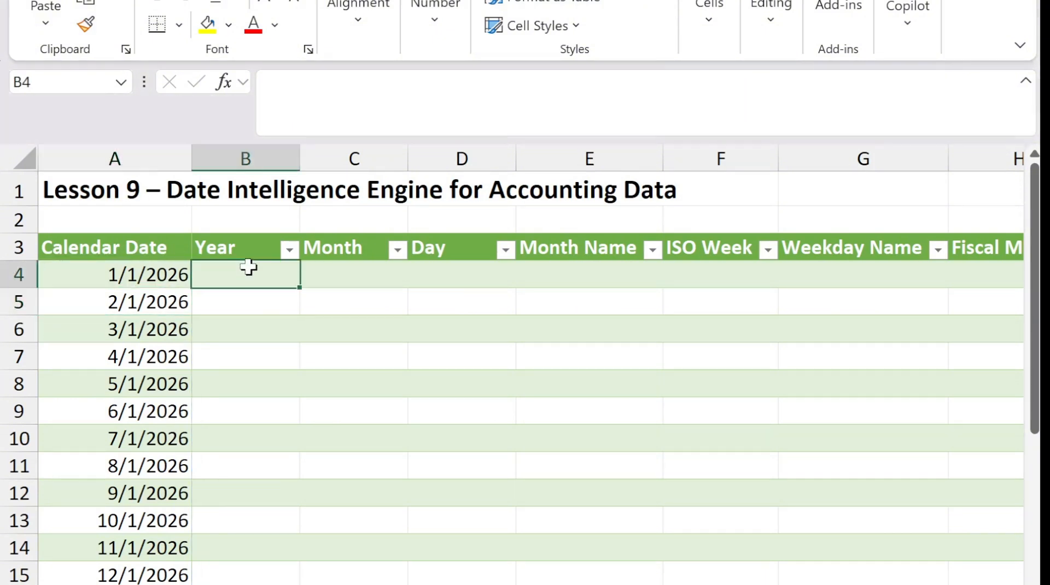
{"action": "type", "text": "=year(a4"}
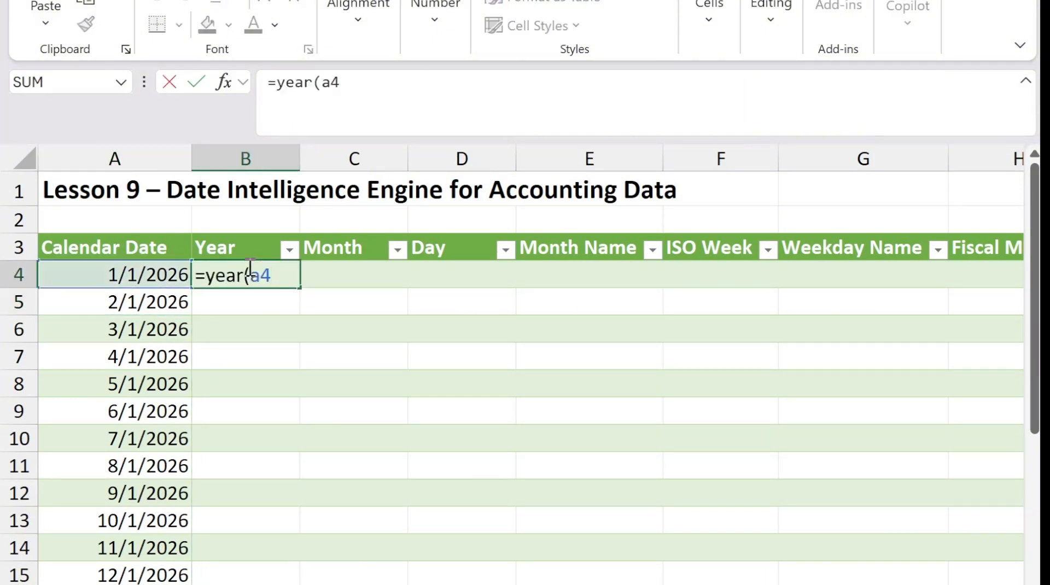
{"action": "key", "text": "Tab"}
{"action": "type", "text": "=month(a4"}
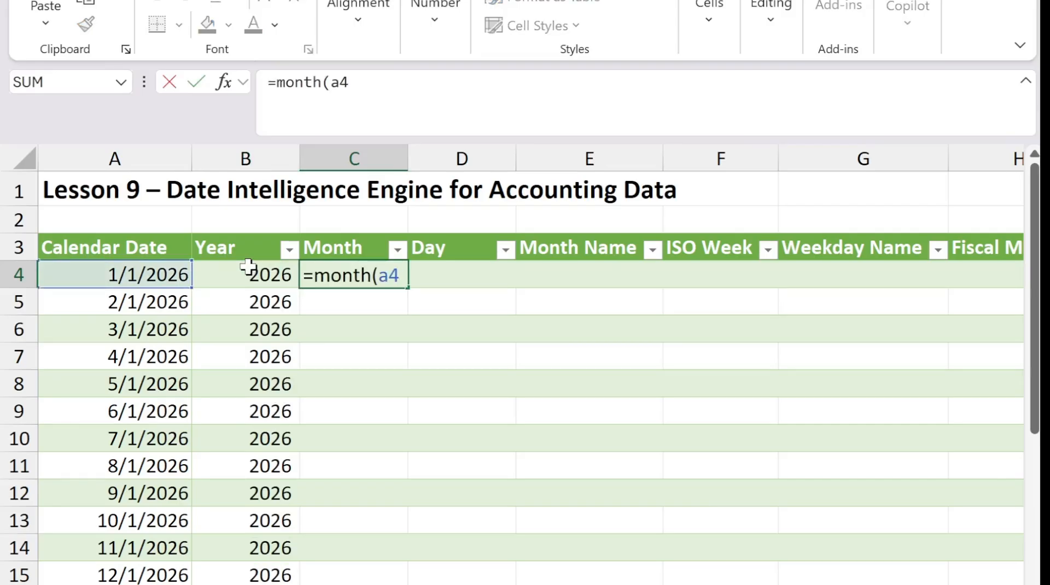
{"action": "key", "text": "Tab"}
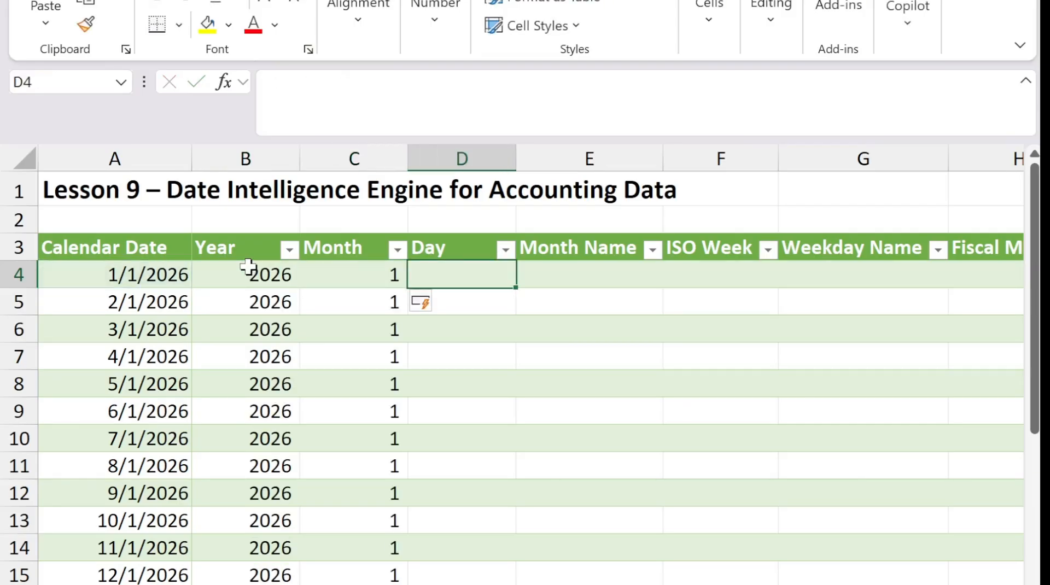
{"action": "type", "text": "=day(a4"}
{"action": "key", "text": "Tab"}
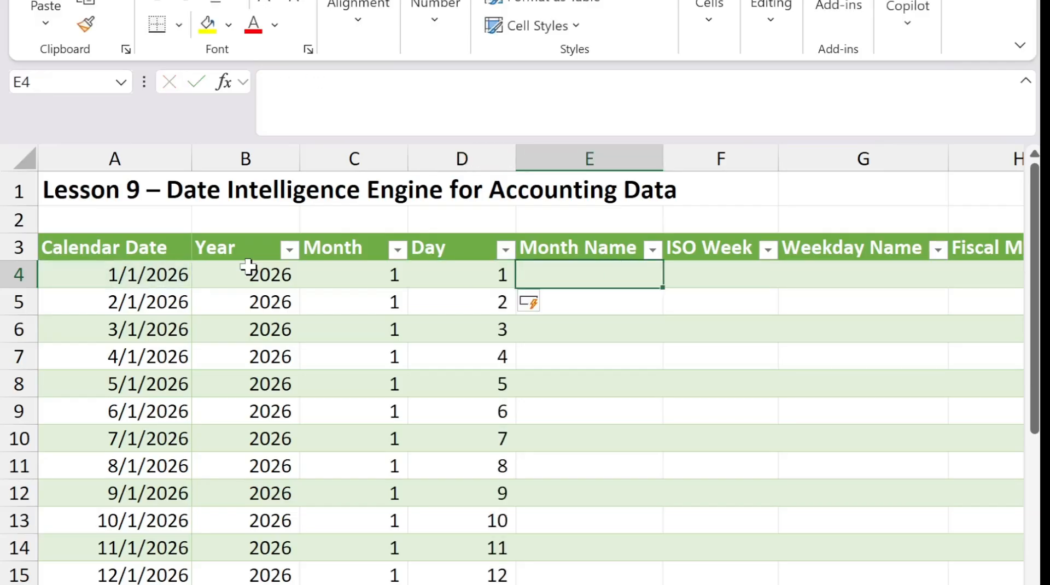
Step: Fill the Month Name column with the full month name using =TEXT(A4,"mmmm") in E4
{"action": "type", "text": "=text("}
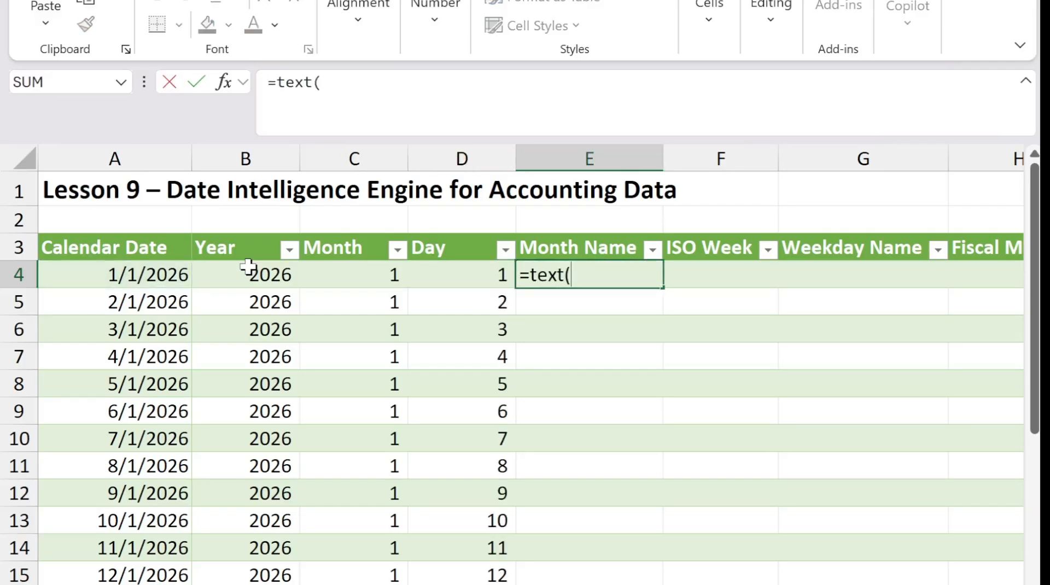
{"action": "type", "text": "a4,\"mmmm"}
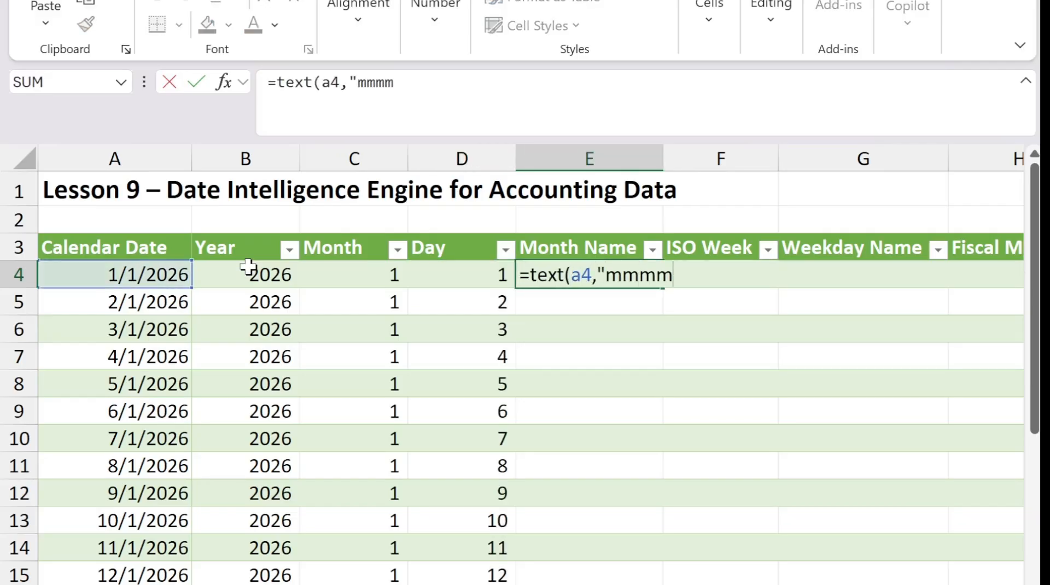
{"action": "type", "text": "\")"}
{"action": "key", "text": "Tab"}
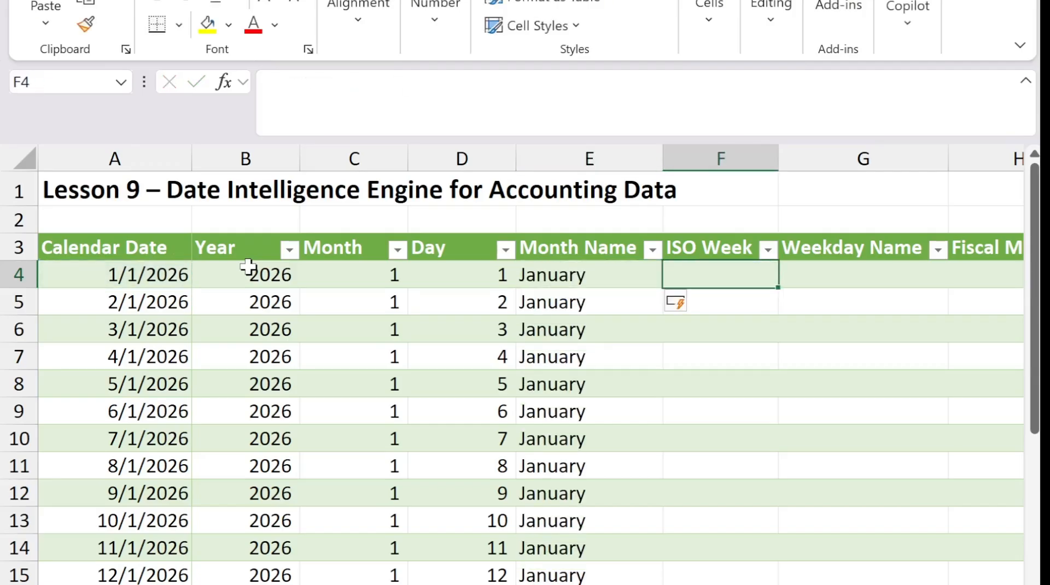
Step: Fill the ISO Week column with =ISOWEEKNUM(A4) and the Weekday Name column with =TEXT(A4,"dddd")
{"action": "type", "text": "=isoweeknum("}
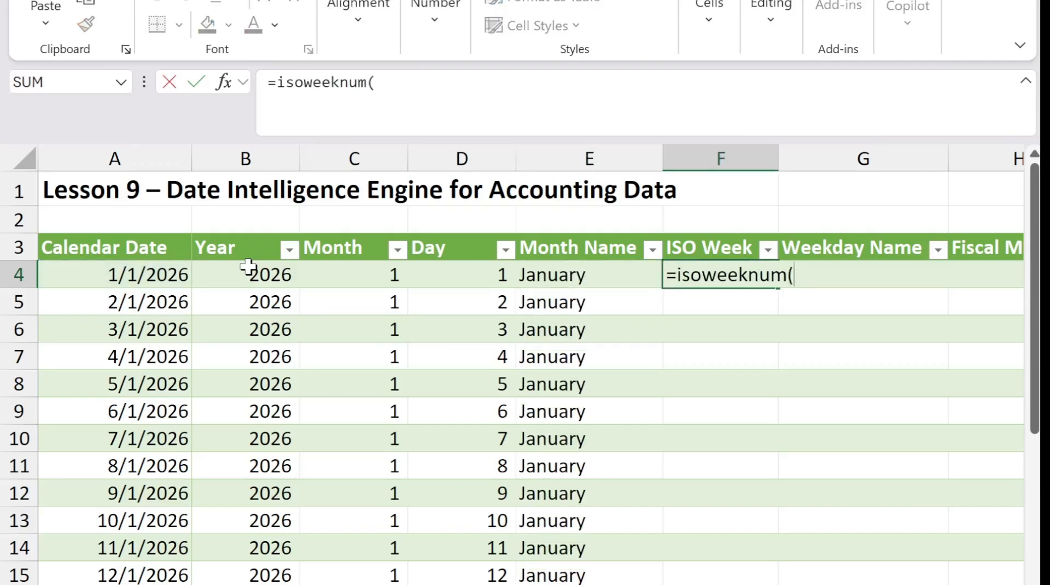
{"action": "type", "text": "a4"}
{"action": "key", "text": "Tab"}
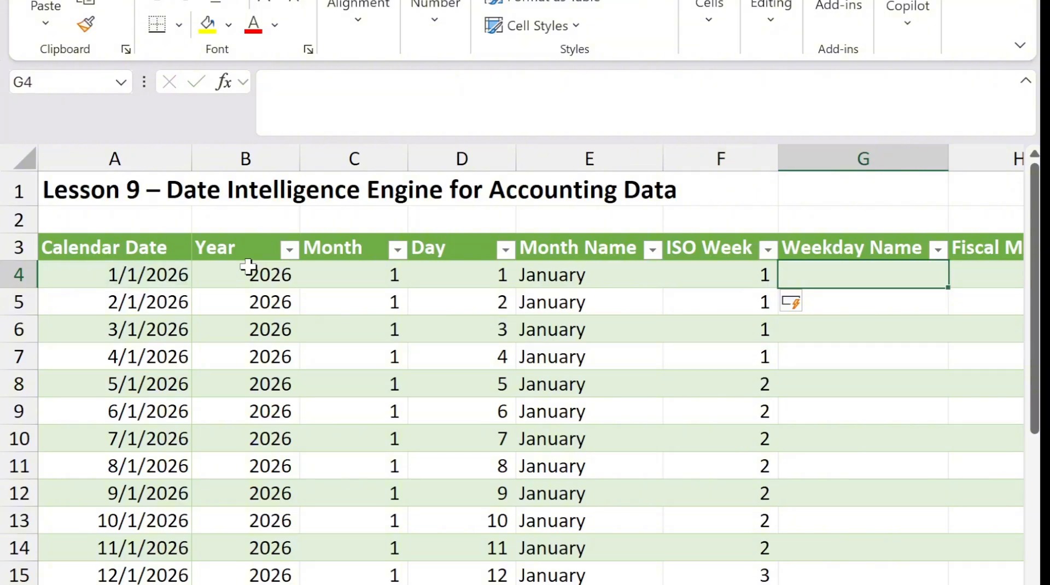
{"action": "type", "text": "=text(a4,\"dddd"}
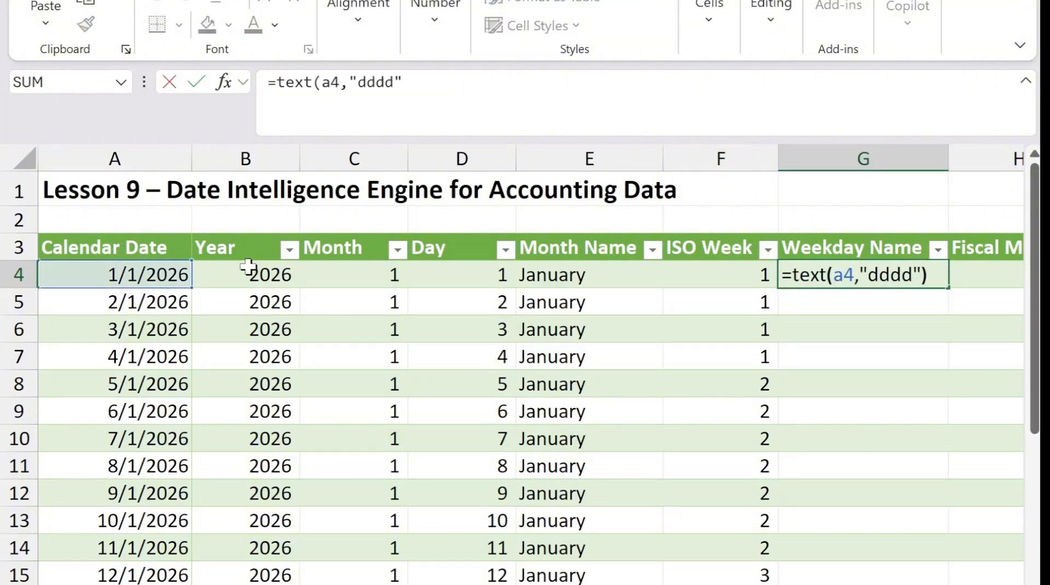
{"action": "key", "text": "Tab"}
Step: Calculate the Fiscal Month column for an April year start with =MOD(MONTH(A4)-4,12)+1 in H4
{"action": "type", "text": "="}
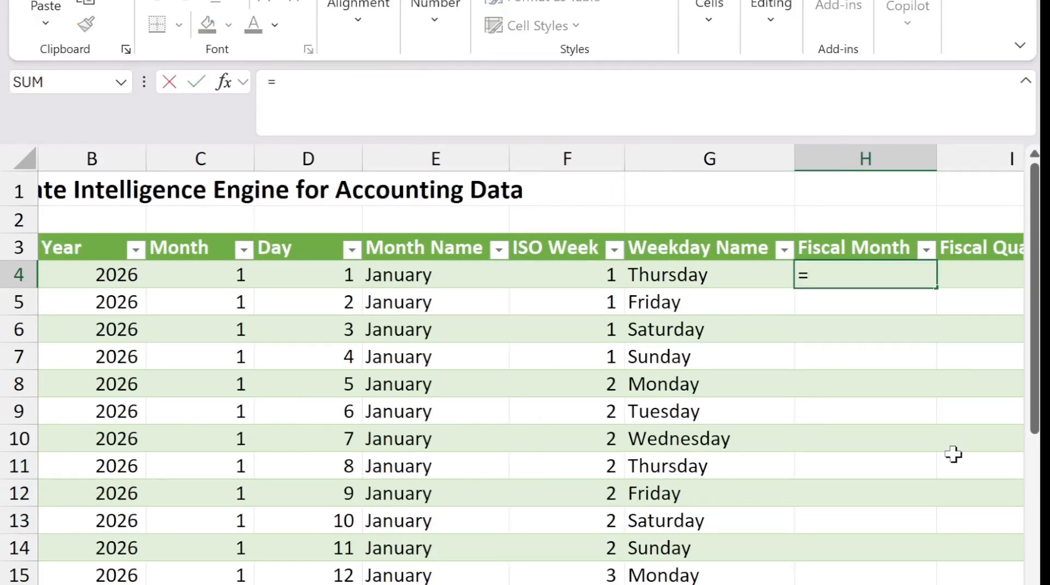
{"action": "type", "text": "mod(month(a4)-4,12"}
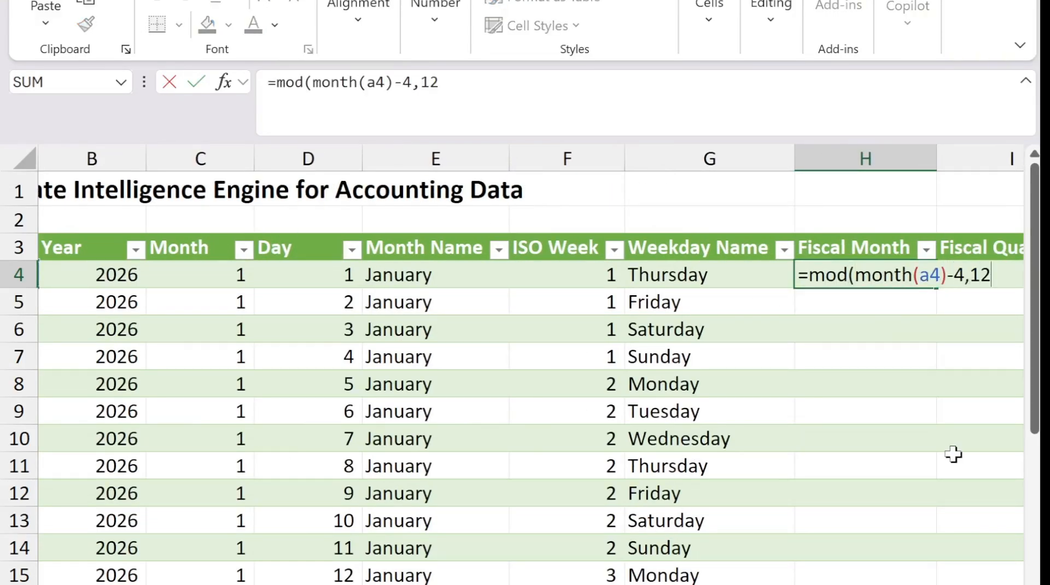
{"action": "type", "text": ")+1"}
{"action": "key", "text": "Return"}
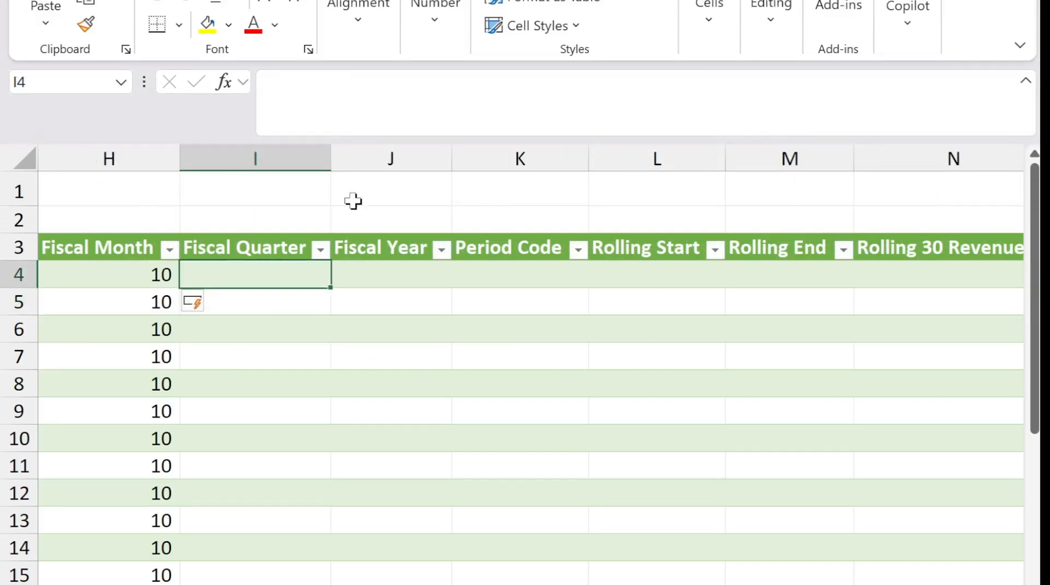
Step: Calculate the Fiscal Quarter label in I4 with ="Q"&ROUNDUP((MOD(MONTH(A4)-4,12)+1)/3,0)
{"action": "type", "text": "=\"Q\"&"}
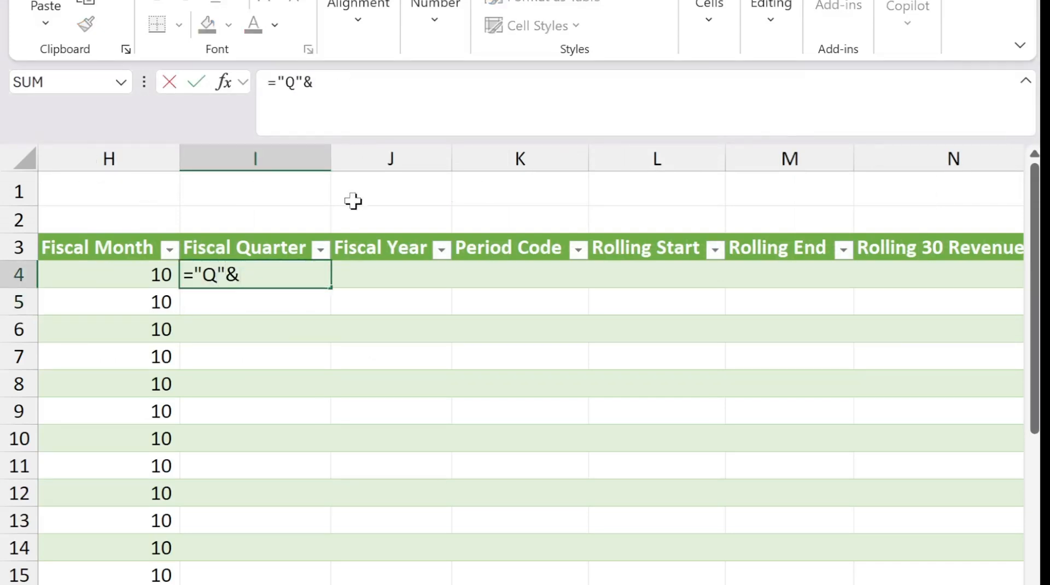
{"action": "type", "text": "roundup((mod(month(a"}
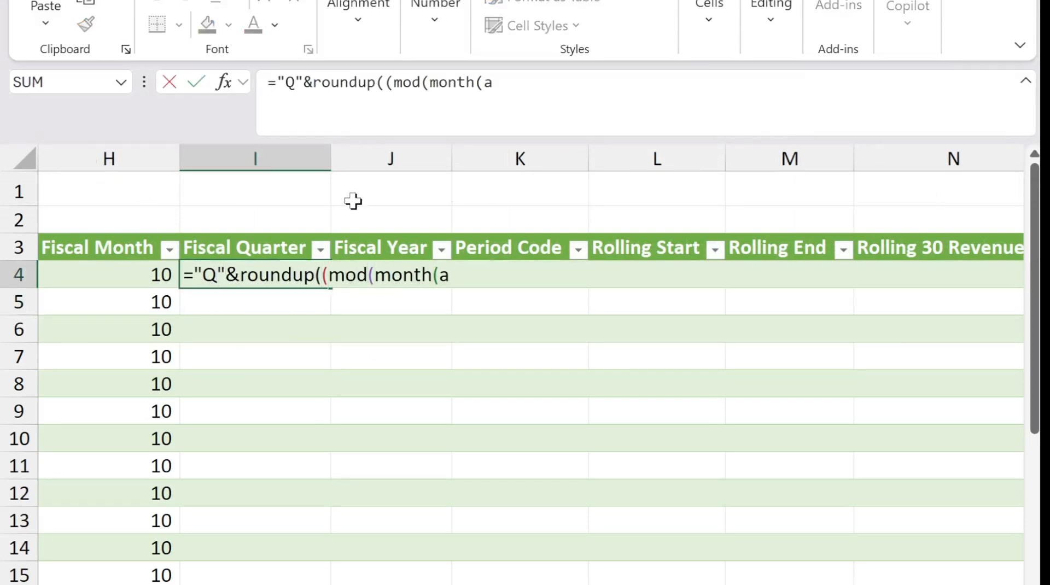
{"action": "type", "text": "4)-4,12)+1)/3,0)"}
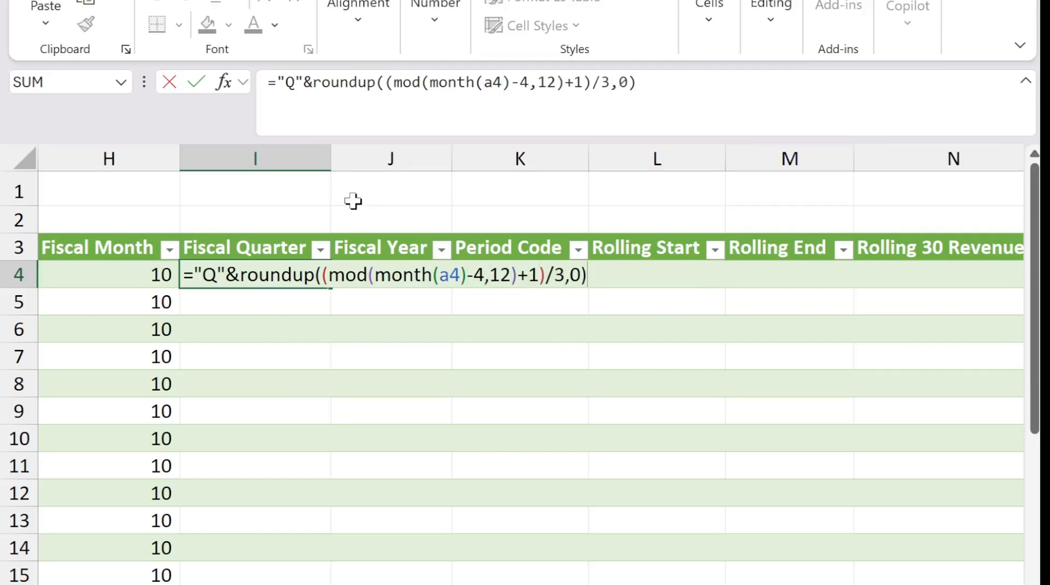
Step: Calculate the Fiscal Year column with =YEAR(A4)+IF(MONTH(A4)<4,-1,0) in J4
{"action": "left_click", "coordinate": [409, 279]}
{"action": "type", "text": "=year"}
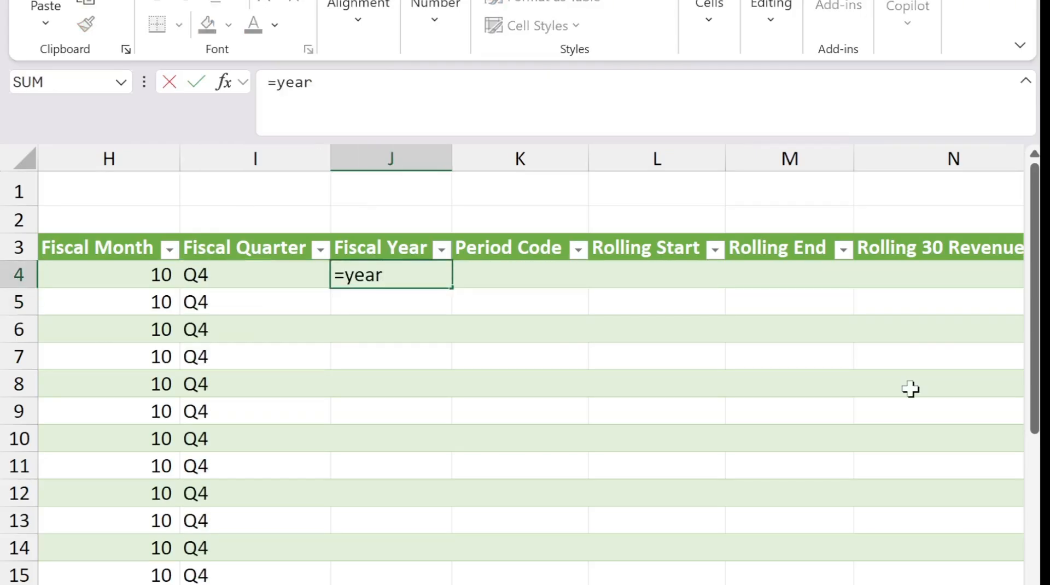
{"action": "type", "text": "(a4)+if(month(a4)"}
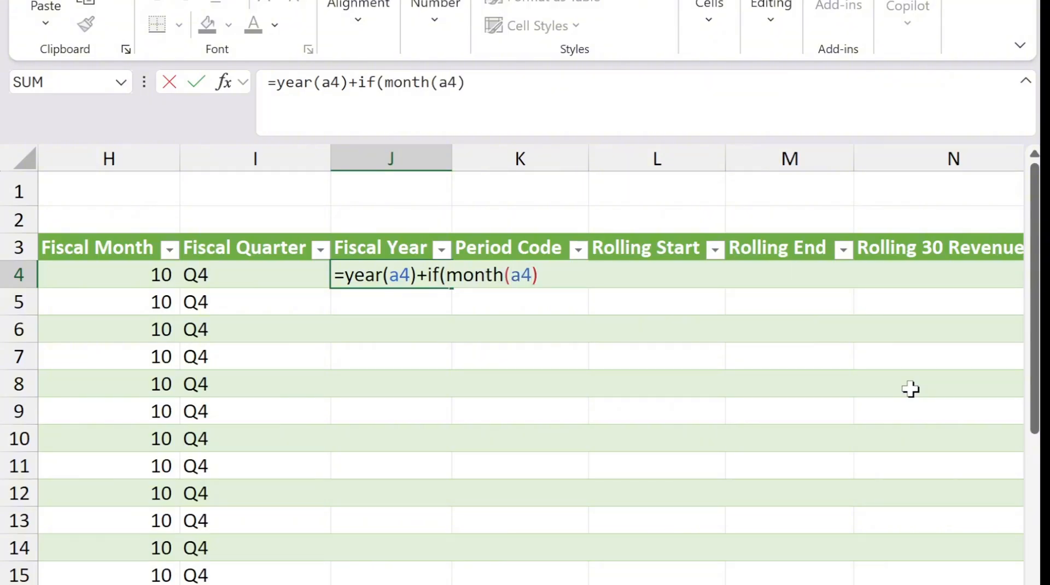
{"action": "type", "text": "<4,-1,0)"}
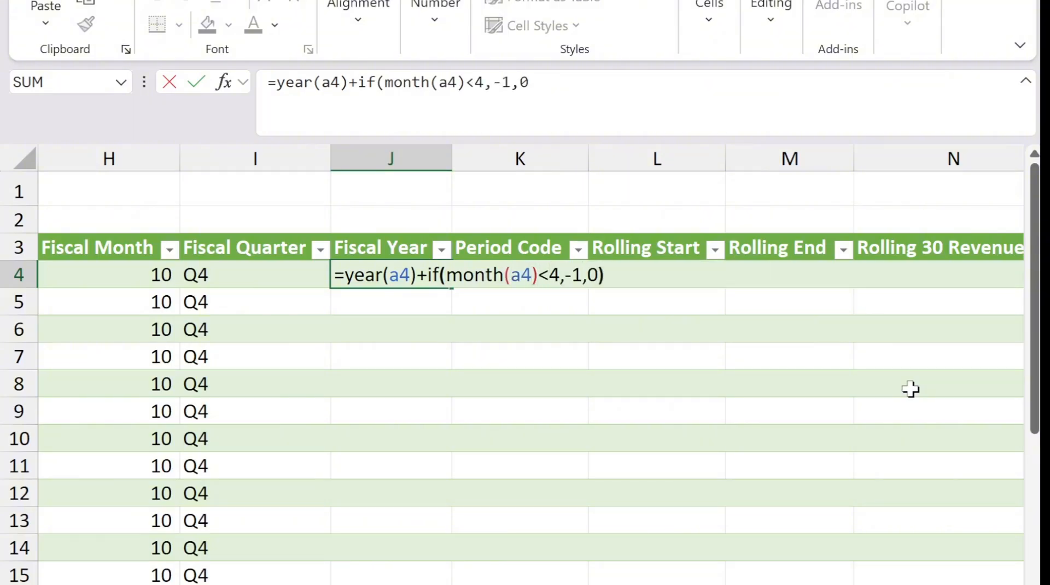
{"action": "key", "text": "Tab"}
Step: Build the Period Code in K4 from fiscal year and month with =TEXT(J4,"0000")&"-"&TEXT(H4,"00")
{"action": "type", "text": "=text(j4,"}
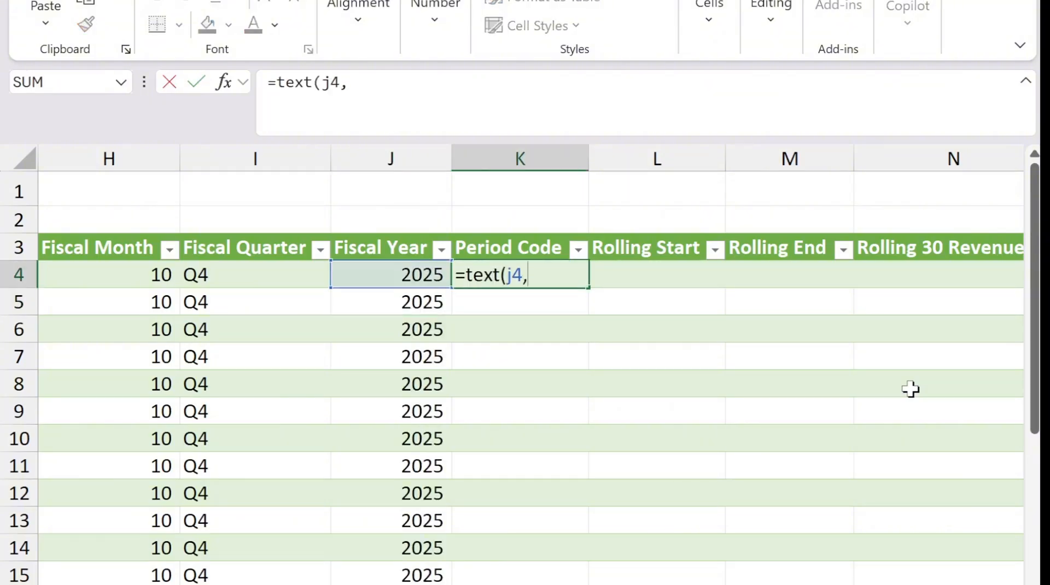
{"action": "type", "text": "\"0000\")&\"-"}
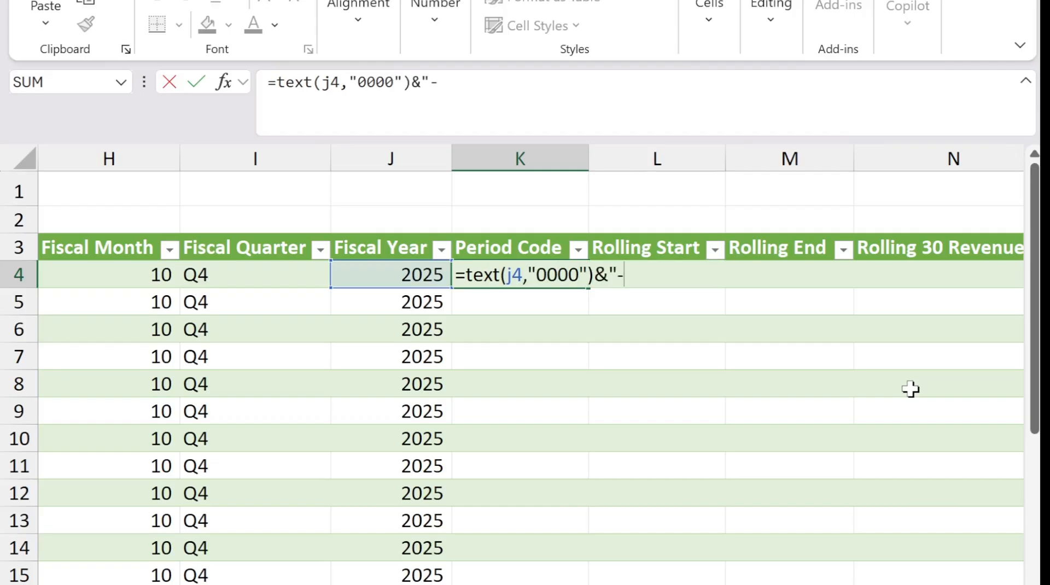
{"action": "type", "text": "\"&text(h4,\"00\")"}
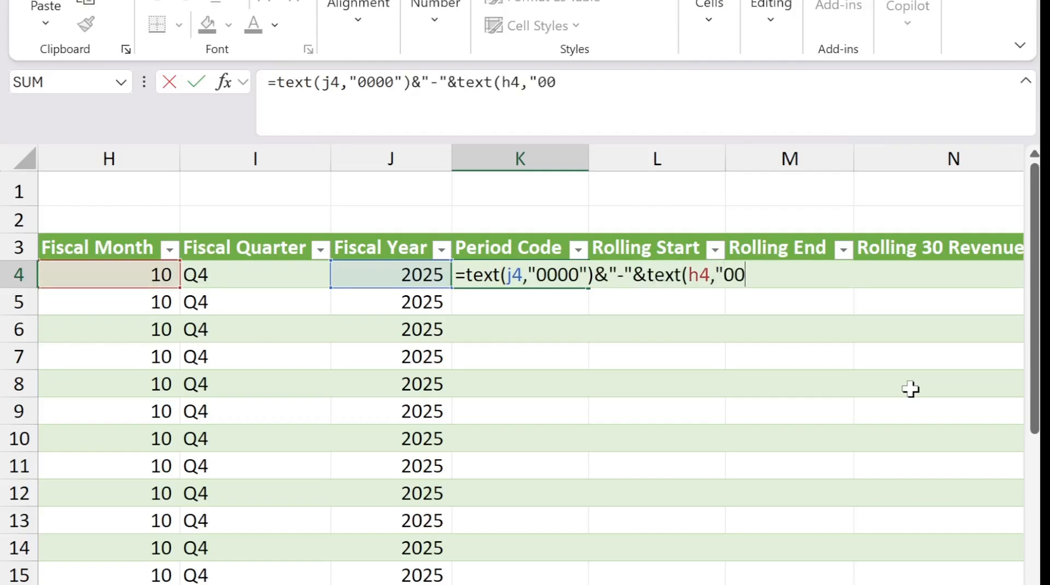
{"action": "key", "text": "Return"}
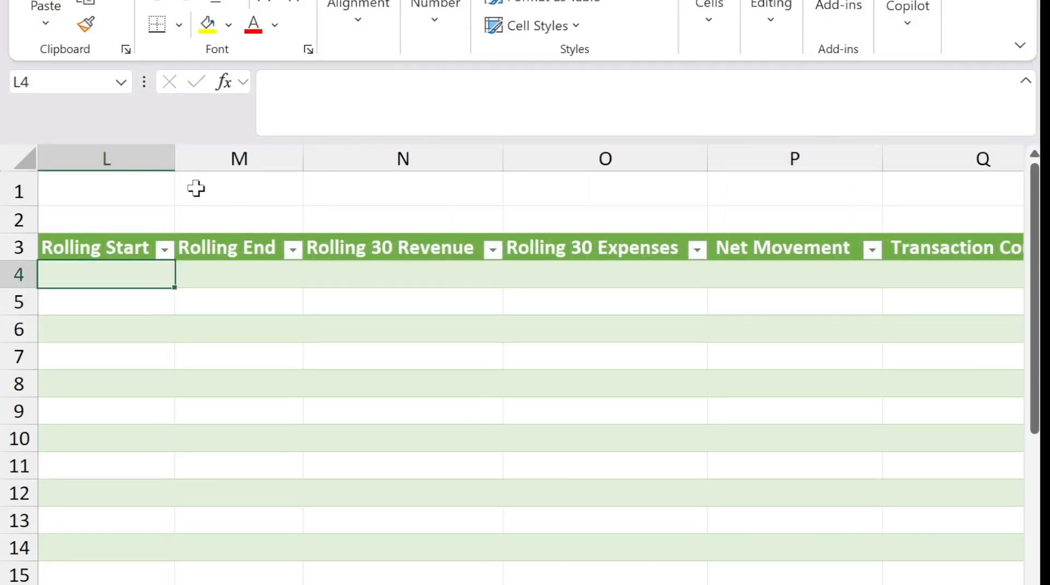
Step: Set the Rolling Start column to =A4-30 and the Rolling End column to =A4
{"action": "type", "text": "=a4-30"}
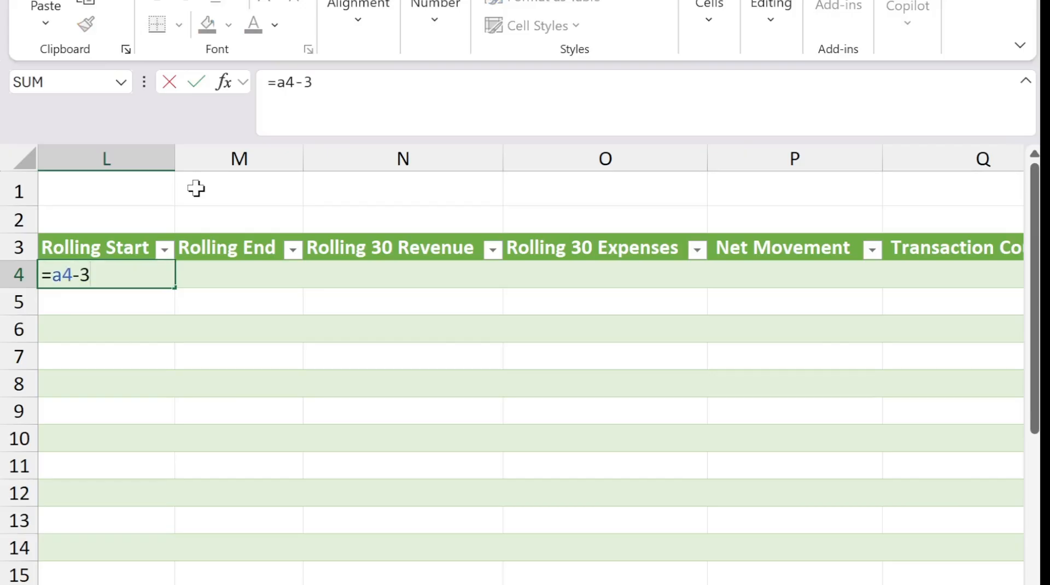
{"action": "key", "text": "Tab"}
{"action": "type", "text": "=a4"}
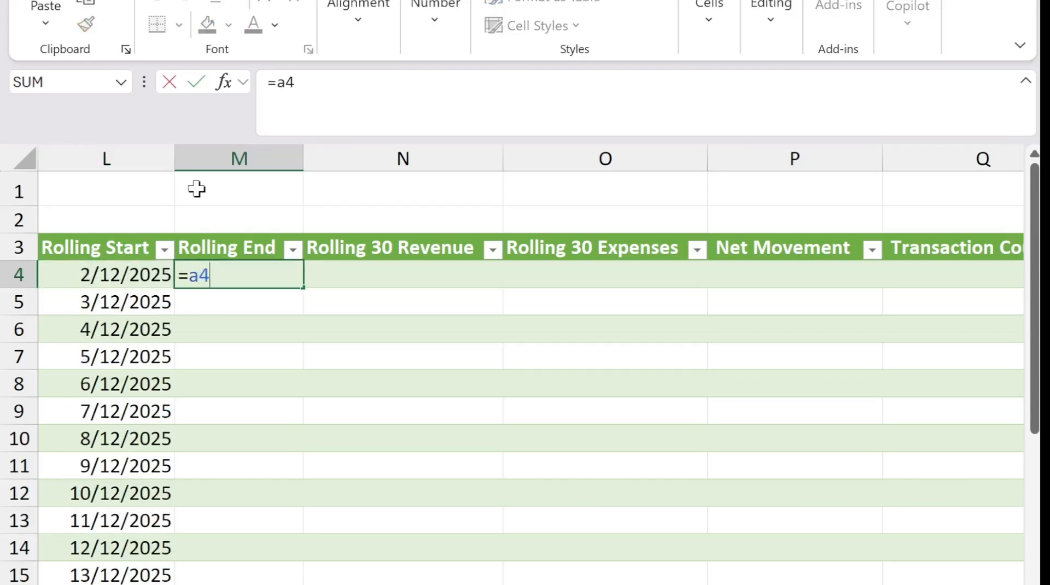
{"action": "key", "text": "Return"}
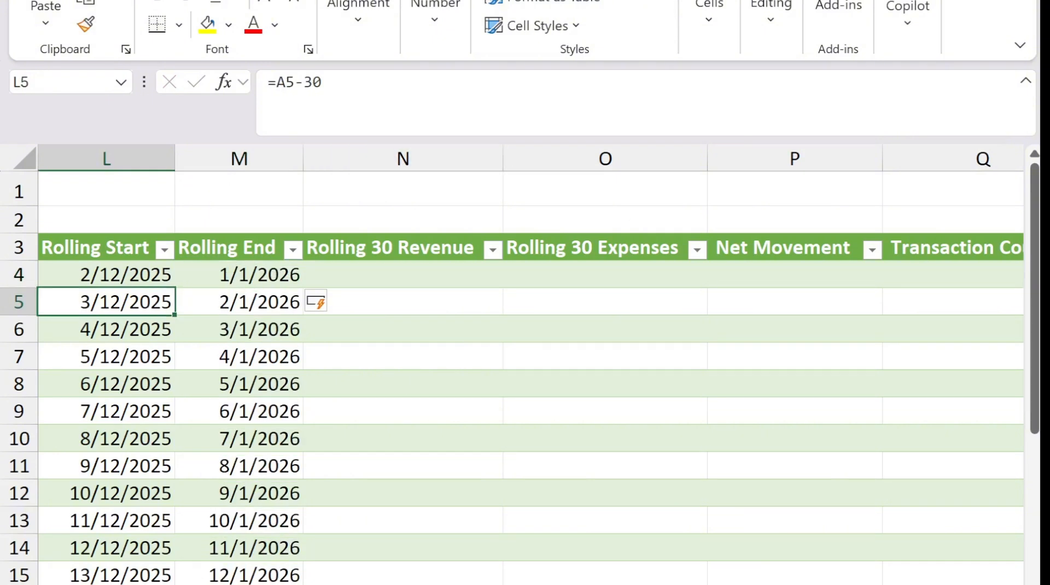
Step: Calculate Rolling 30 Revenue in N4 with =IFERROR(SUM(FILTER(AC[Credit],(AC[Date]>=L4)*(AC[Date]<=M4)*(XLOOKUP(AC[Account],COA[Account],COA[Type])="Revenue"))),0)
{"action": "key", "text": "alt+Tab"}
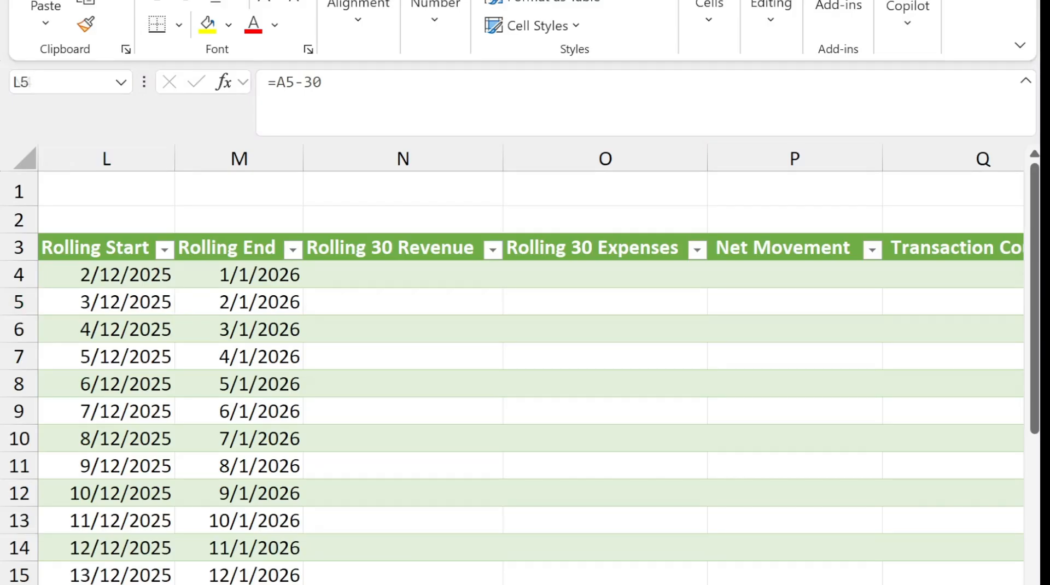
{"action": "left_click", "coordinate": [415, 280]}
{"action": "type", "text": "=iferror("}
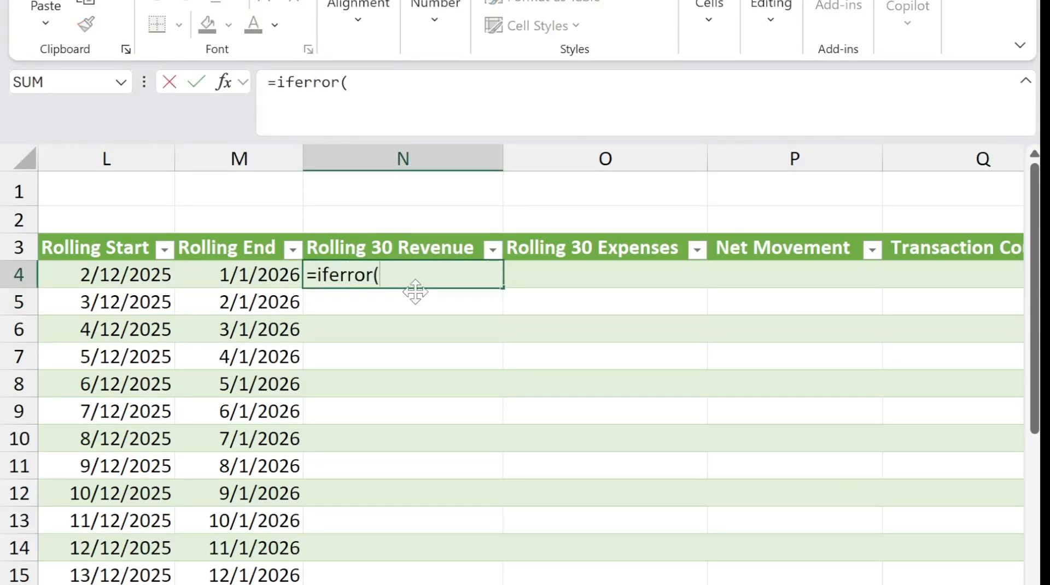
{"action": "type", "text": "sum(filter(AC[Credit]"}
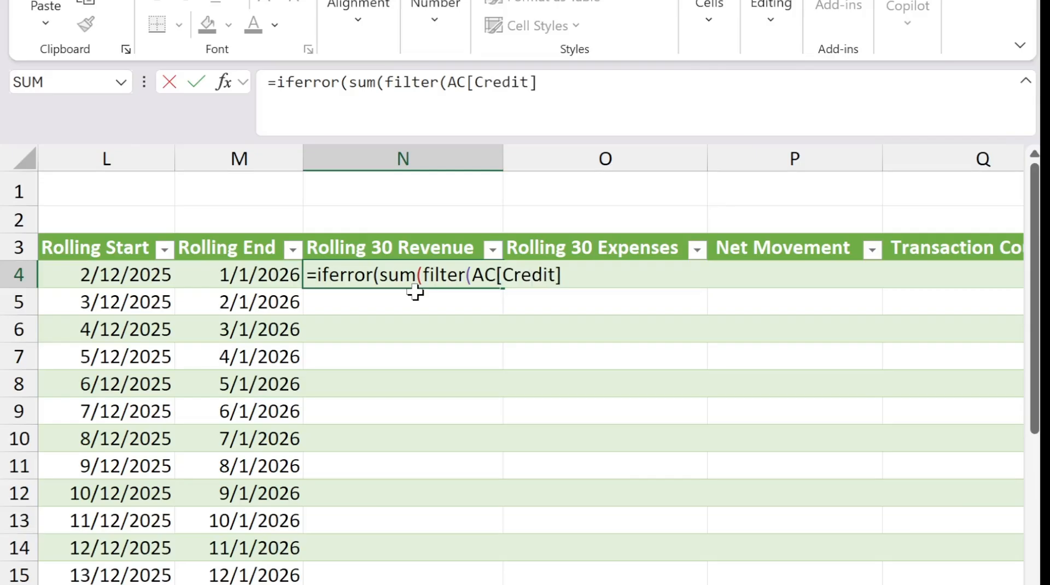
{"action": "type", "text": ",(AC[Date]>=l"}
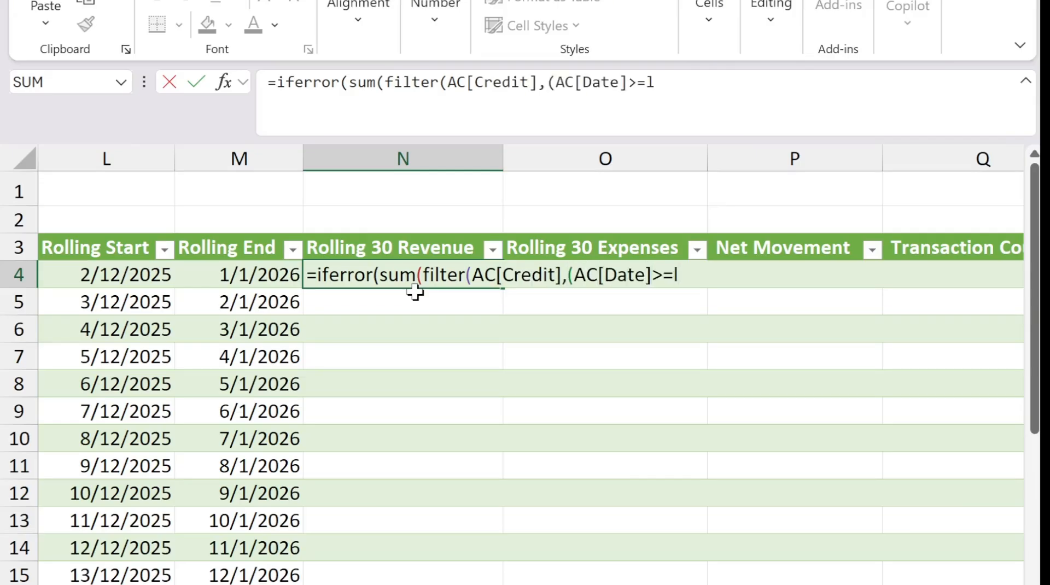
{"action": "type", "text": "4)*(AC[Date]"}
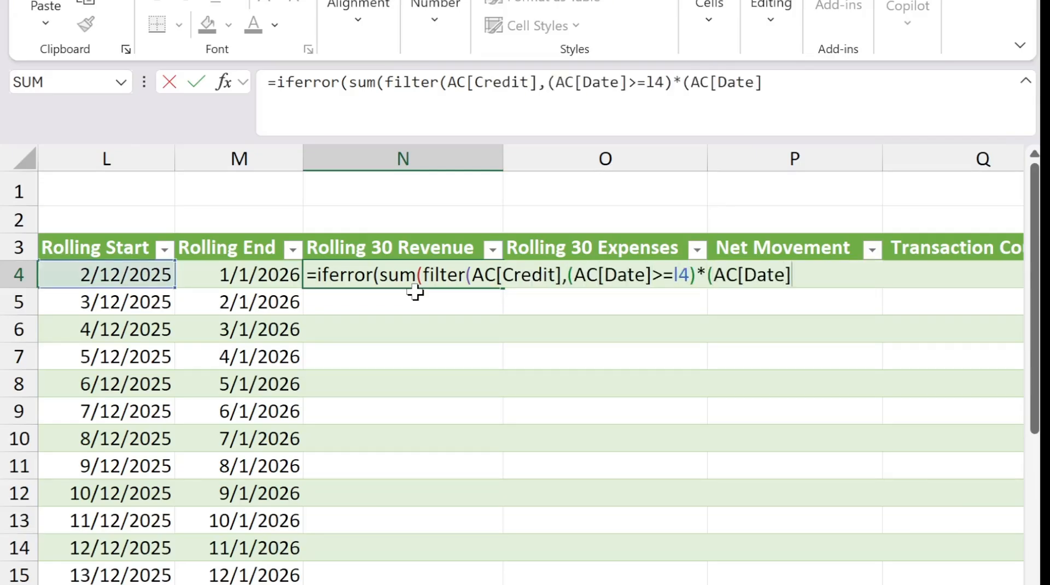
{"action": "type", "text": "<=m4)*(xl"}
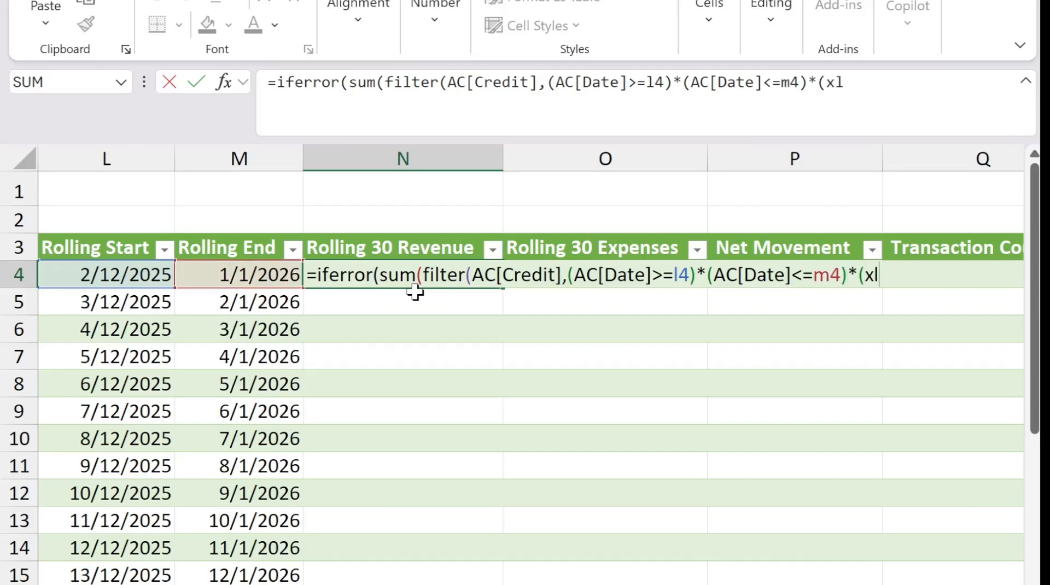
{"action": "type", "text": "ookup(AC[Account],"}
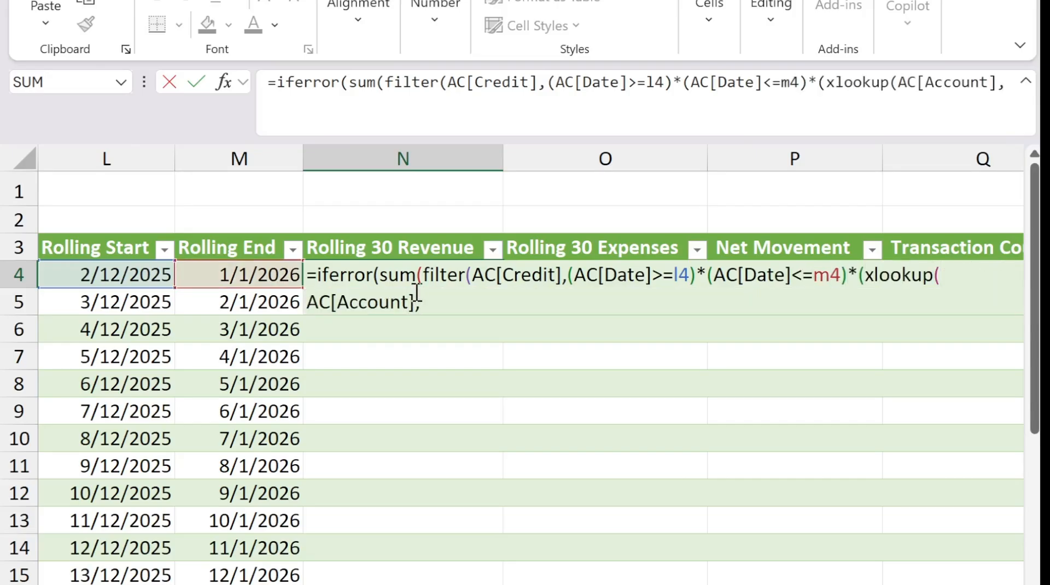
{"action": "type", "text": "COA[Account],COA[T"}
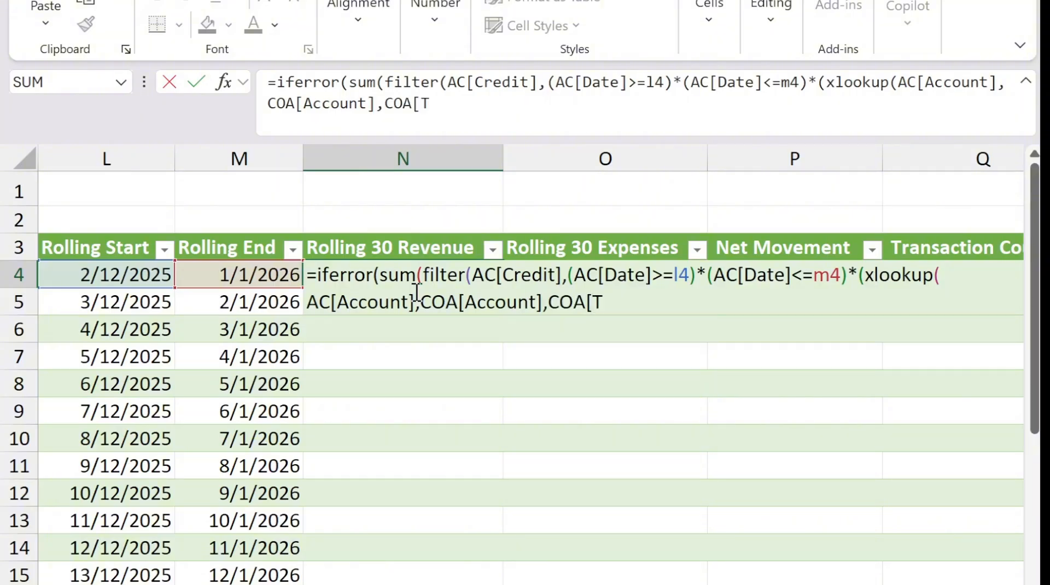
{"action": "type", "text": "ype])=\"Revenue"}
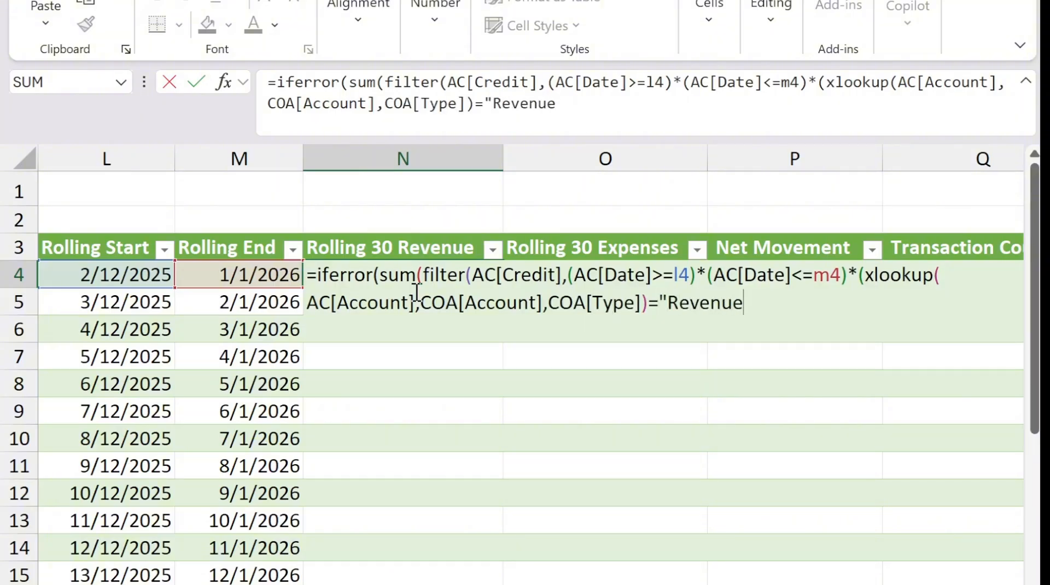
{"action": "type", "text": "\"))),0"}
{"action": "key", "text": "Return"}
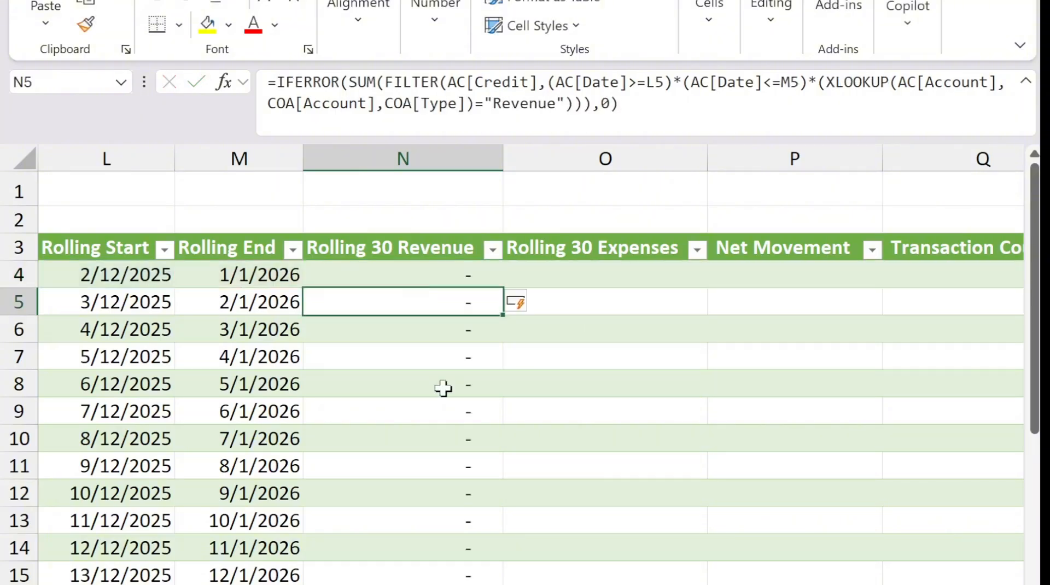
Step: Calculate Rolling 30 Expenses in O4 with =IFERROR(SUM(FILTER(AC[Debit],(AC[Date]>=L4)*(AC[Date]<=M4)*(XLOOKUP(AC[Account],COA[Account],COA[Type])="Expense"))),0)
{"action": "scroll", "coordinate": [443, 388], "scroll_direction": "down", "scroll_amount": 10}
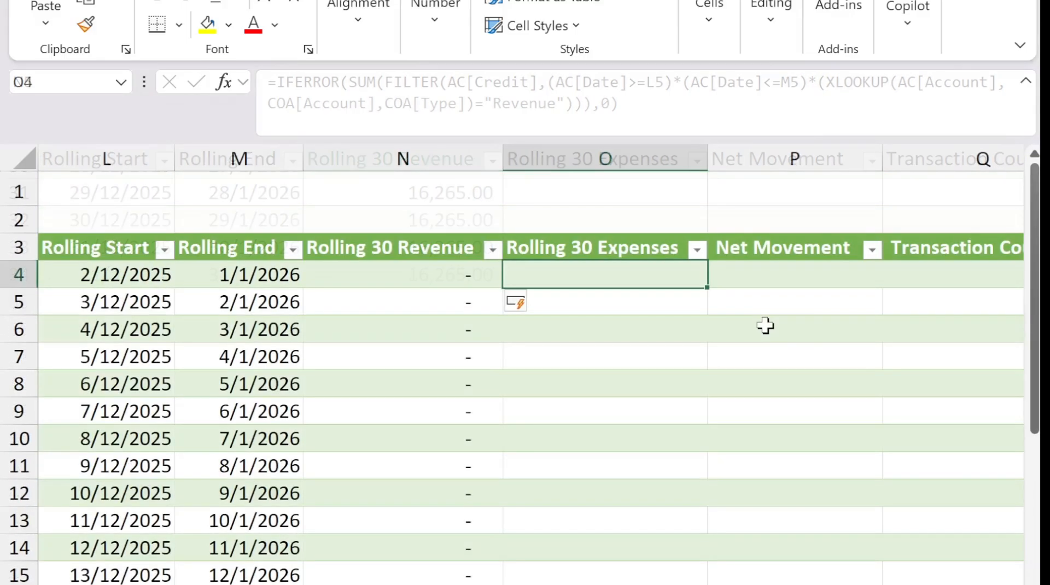
{"action": "type", "text": "=iferror(sum(filter"}
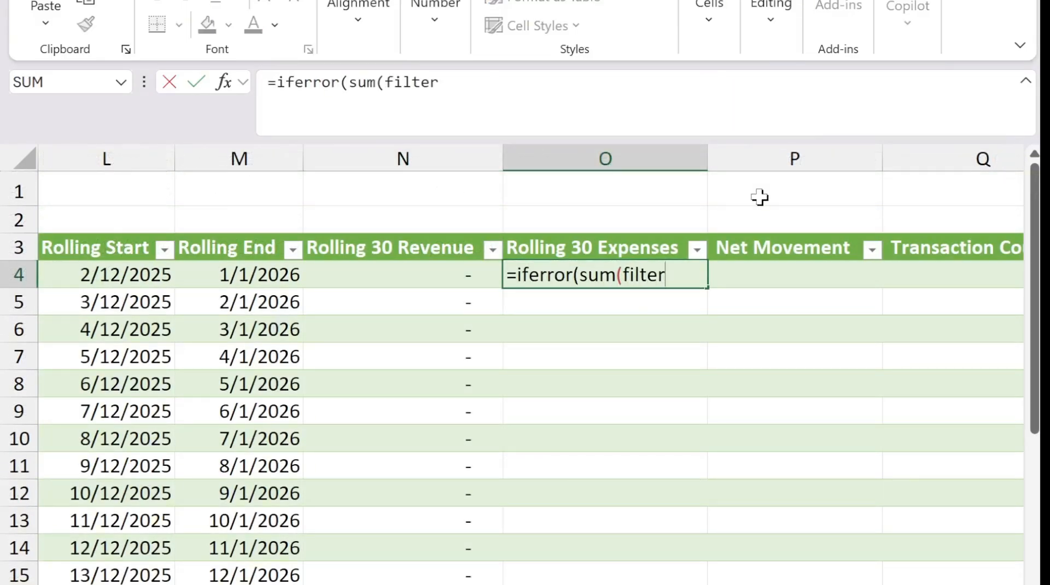
{"action": "type", "text": "(AC[Debit],(AC[Date]"}
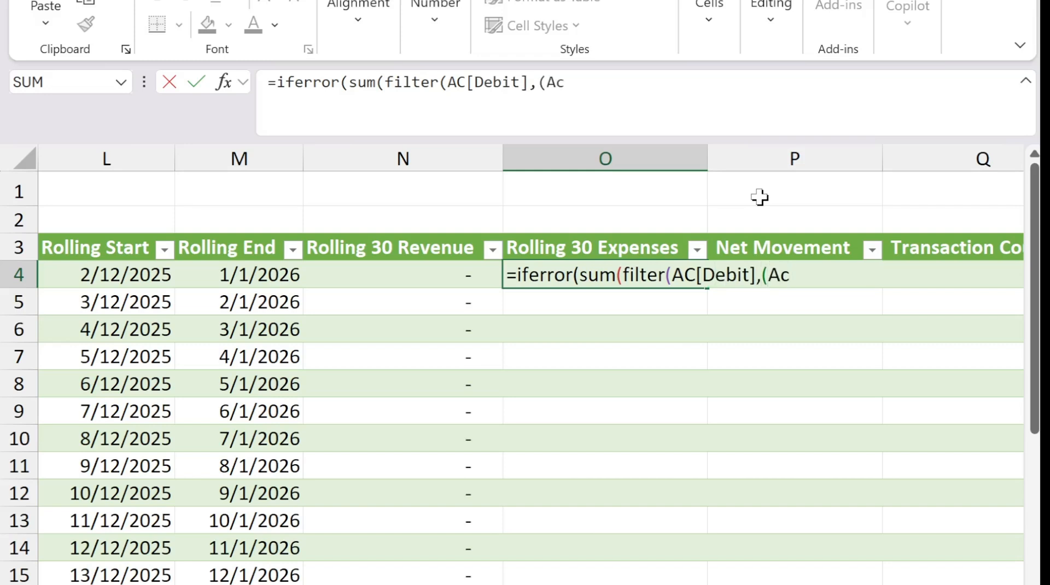
{"action": "type", "text": ">=l"}
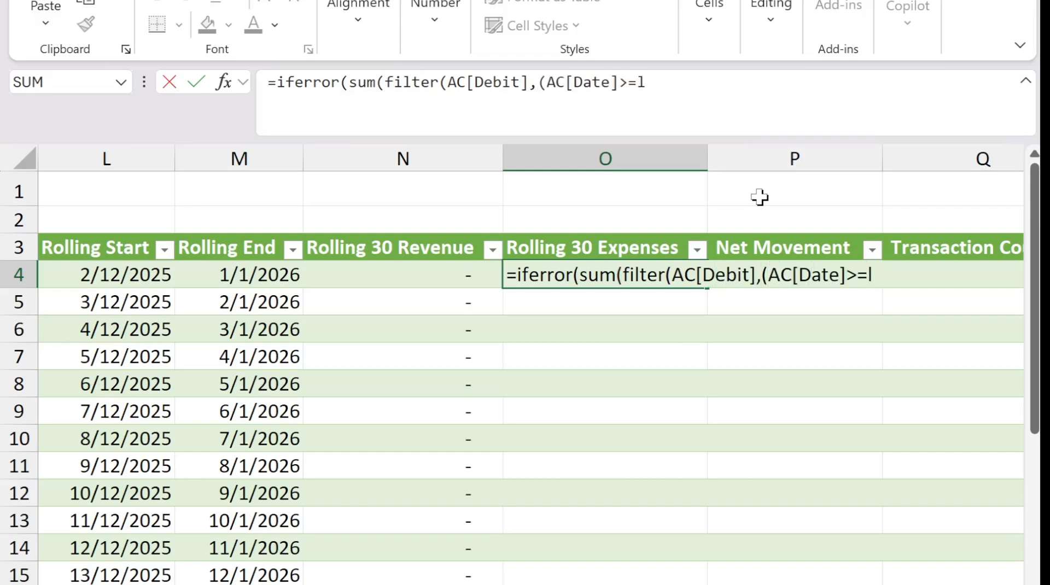
{"action": "type", "text": "4)*(AC[Date]<=m4"}
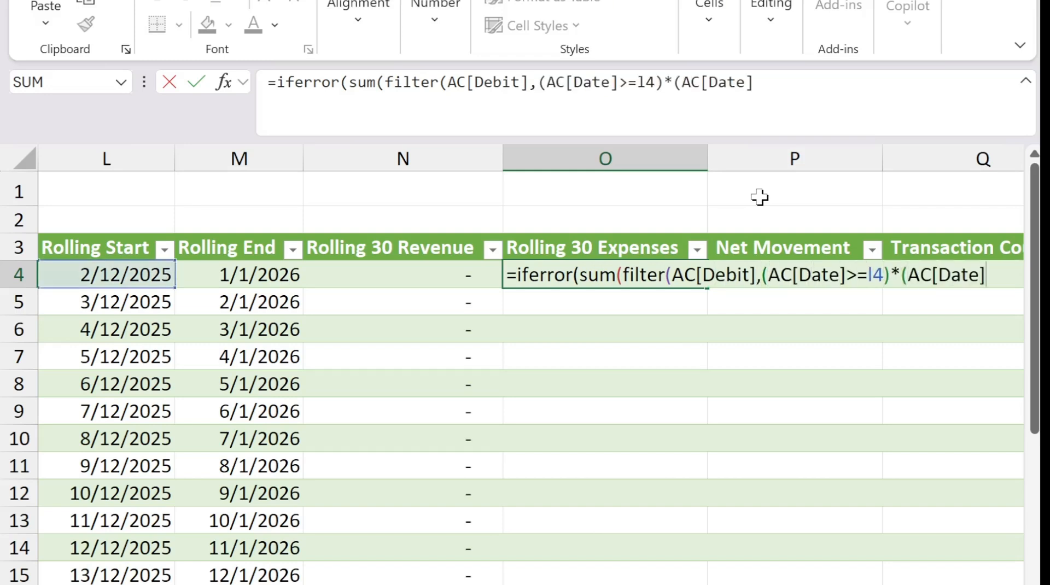
{"action": "type", "text": ")*(xlookup"}
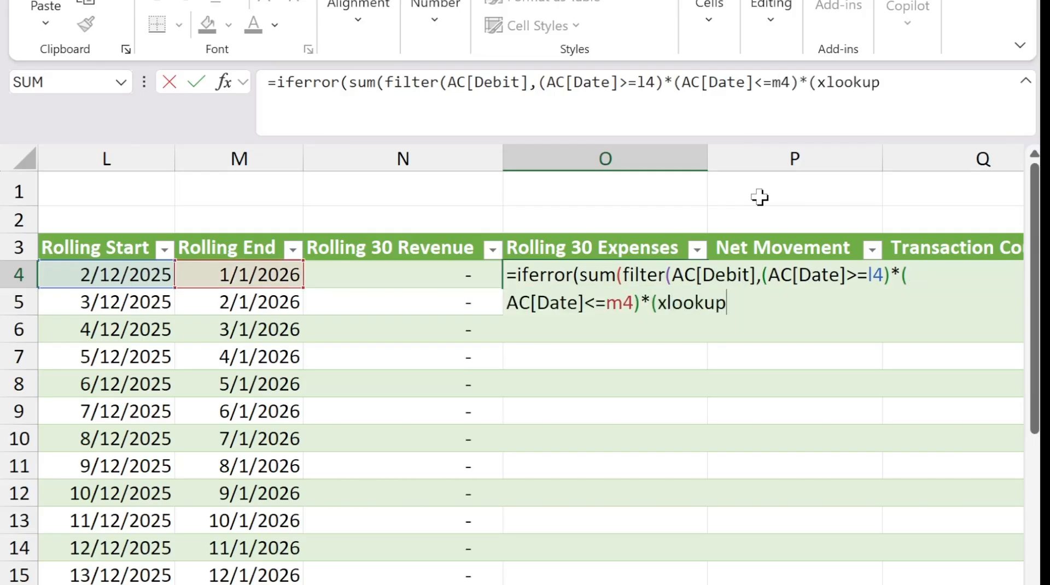
{"action": "type", "text": "(AC[Account],COA[Account],COA[Type"}
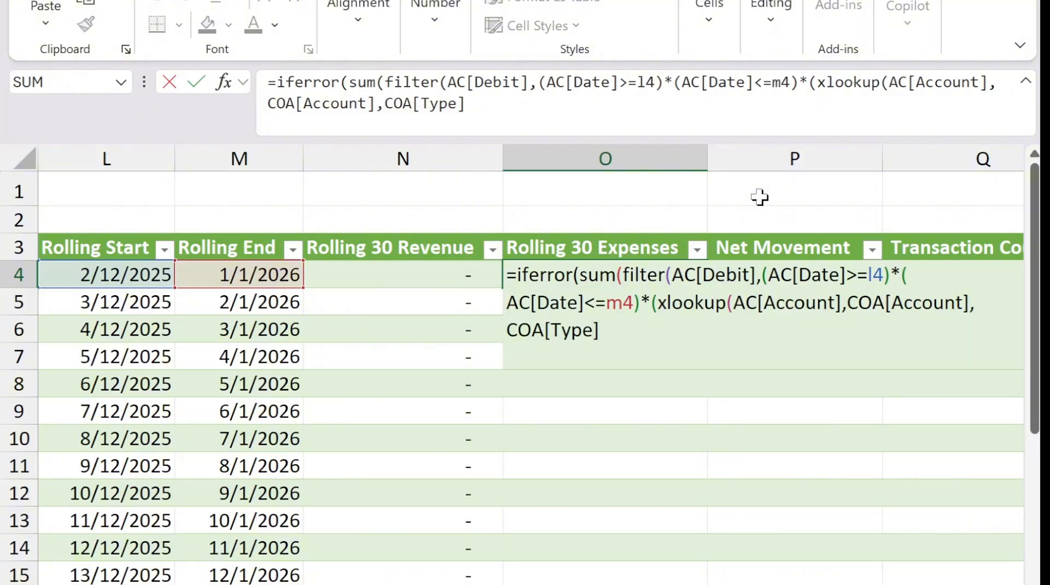
{"action": "type", "text": "]=\"Expense\"))),0)"}
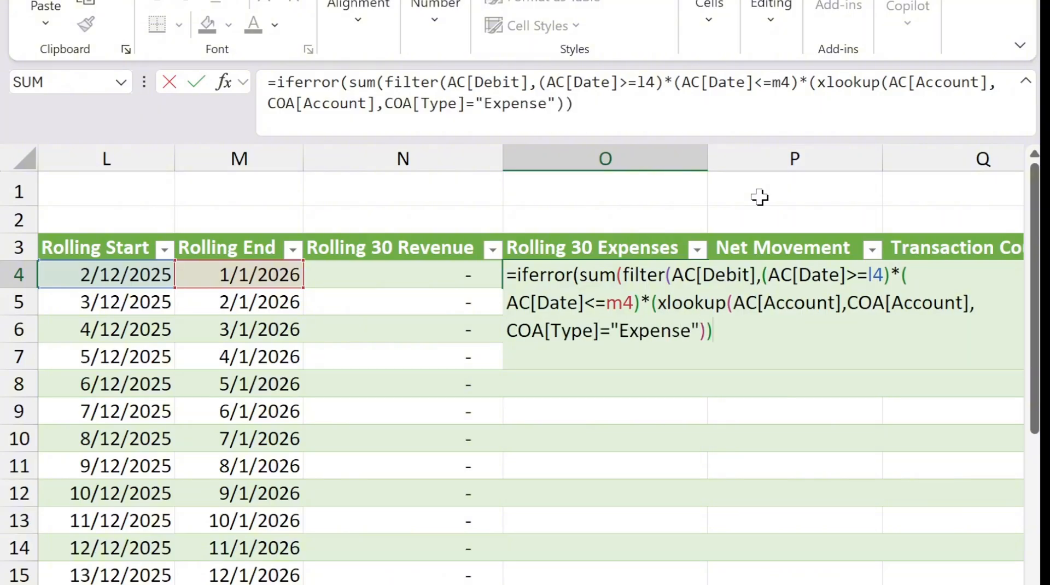
{"action": "key", "text": "Return"}
{"action": "key", "text": "Left"}
{"action": "type", "text": ")"}
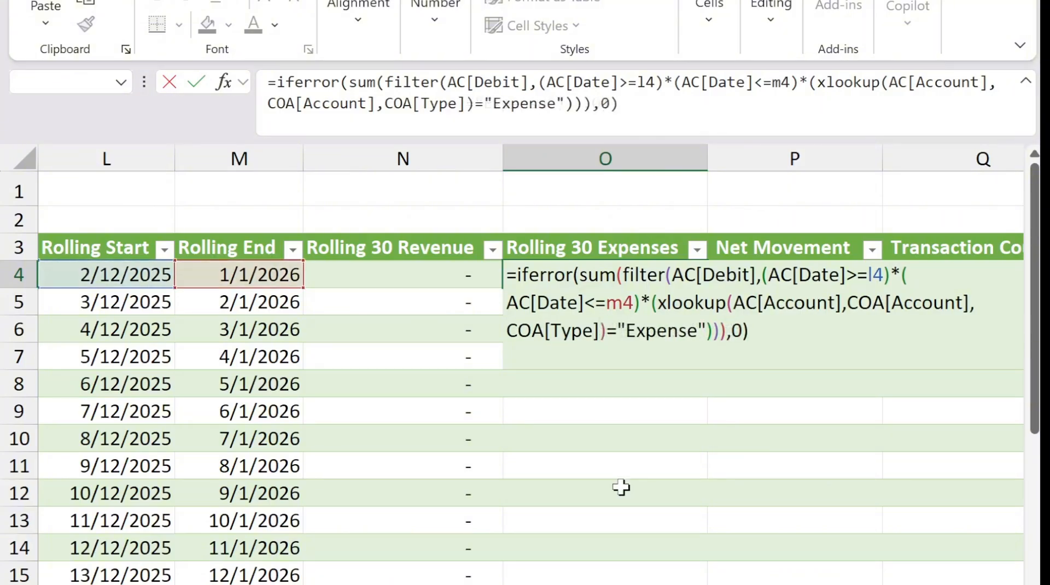
{"action": "key", "text": "Return"}
Step: Calculate the Net Movement column as rolling revenue minus rolling expenses with =N4-O4 in P4
{"action": "scroll", "coordinate": [621, 489], "scroll_direction": "down", "scroll_amount": 10}
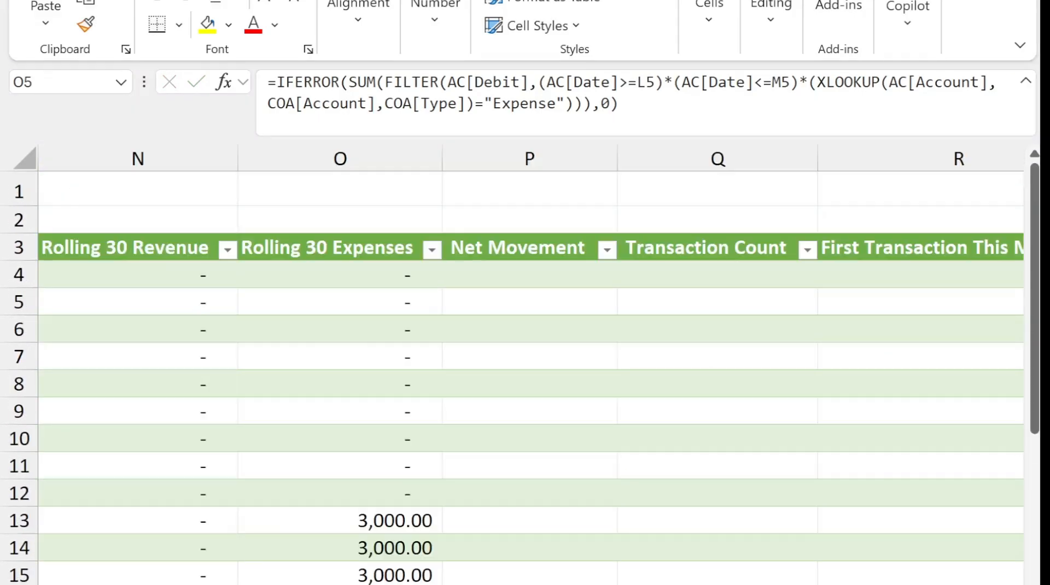
{"action": "left_click", "coordinate": [555, 284]}
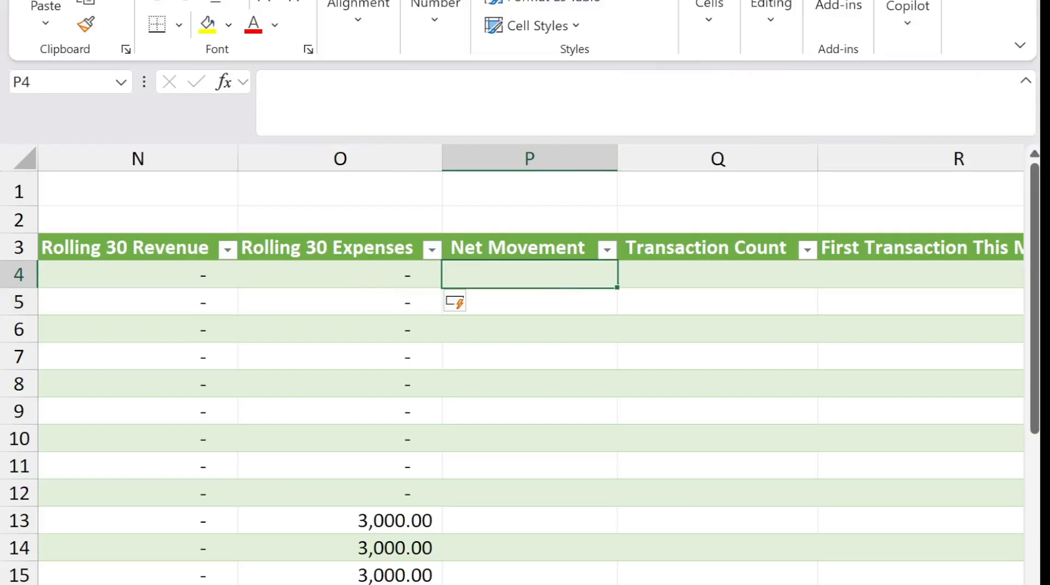
{"action": "type", "text": "="}
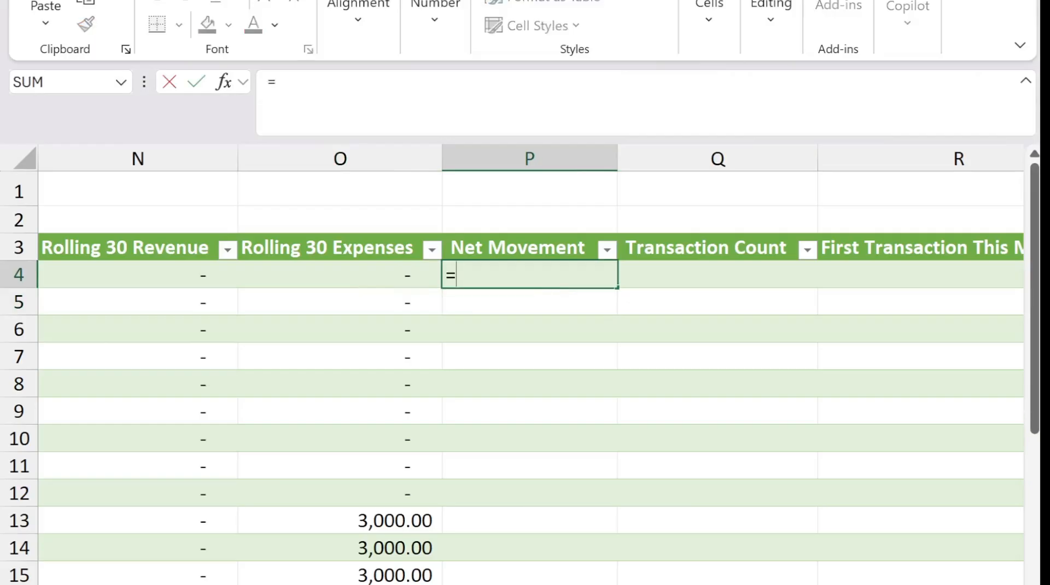
{"action": "type", "text": "n4"}
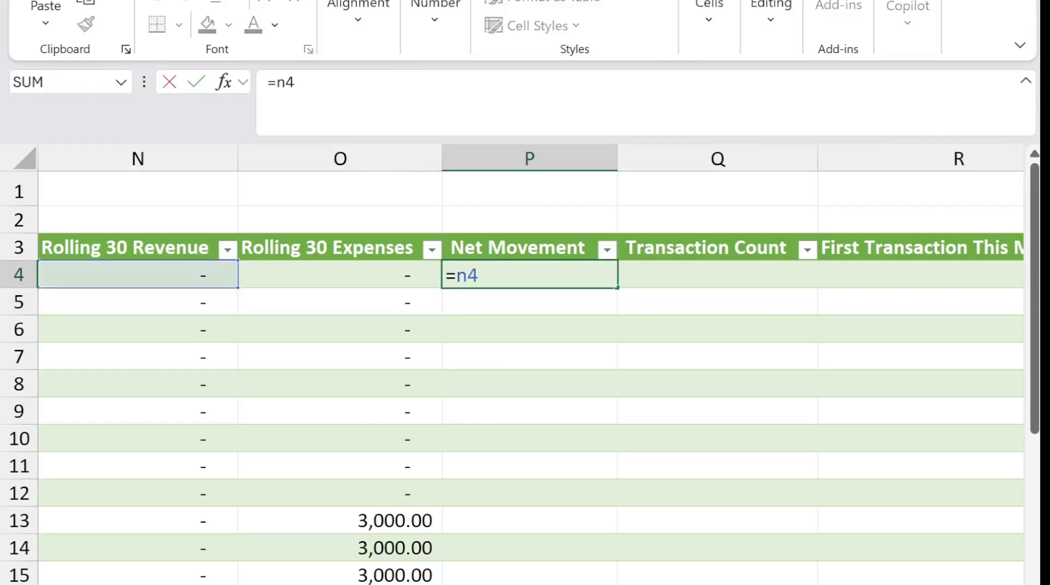
{"action": "type", "text": "-o4"}
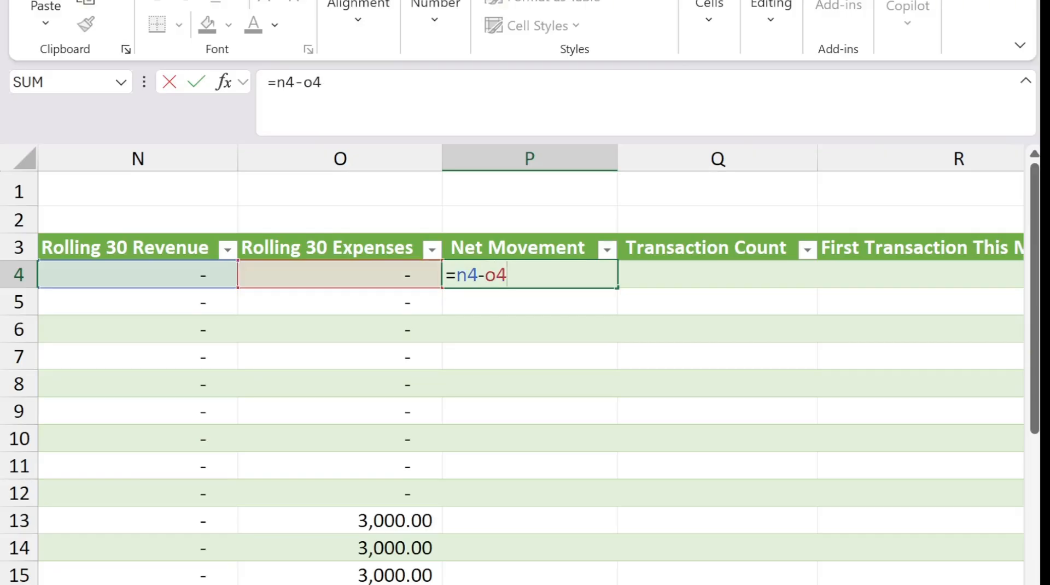
{"action": "key", "text": "Return"}
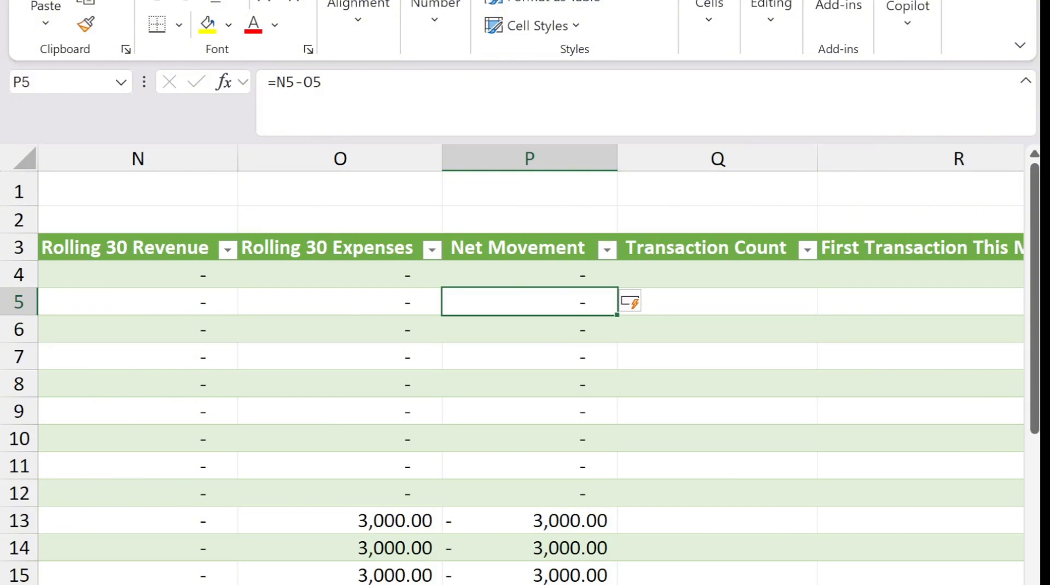
Step: Count the transactions on each calendar date in the Transaction Count column with =COUNTIF(AC[Date],A4) in Q4
{"action": "key", "text": "alt+Tab"}
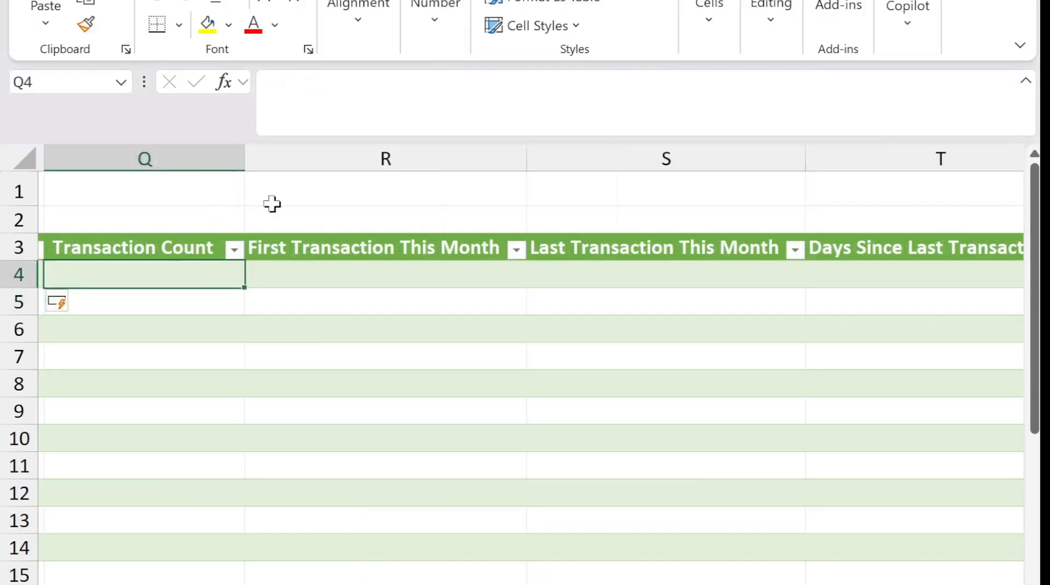
{"action": "type", "text": "=countif"}
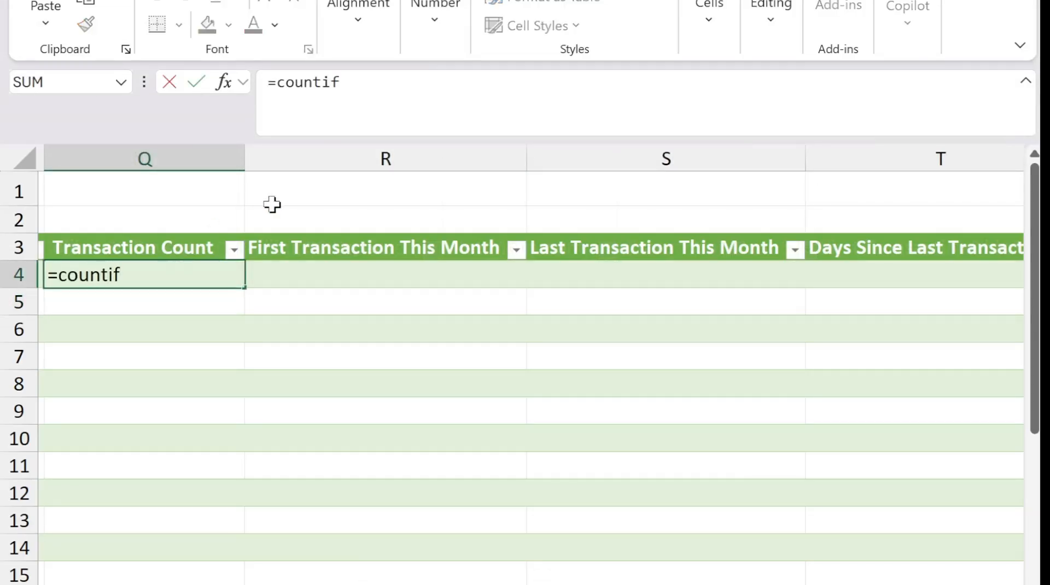
{"action": "type", "text": "(AC[Date],a4"}
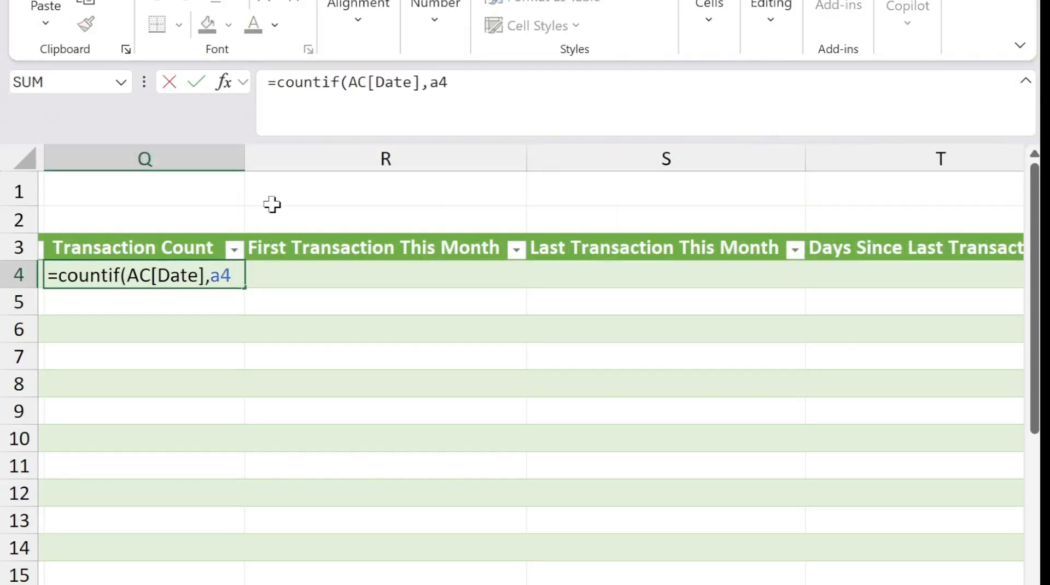
{"action": "key", "text": "Tab"}
Step: Find the First Transaction This Month in R4 with =MIN(FILTER(AC[Date],MONTH(AC[Date])=C4))
{"action": "type", "text": "=min(filter("}
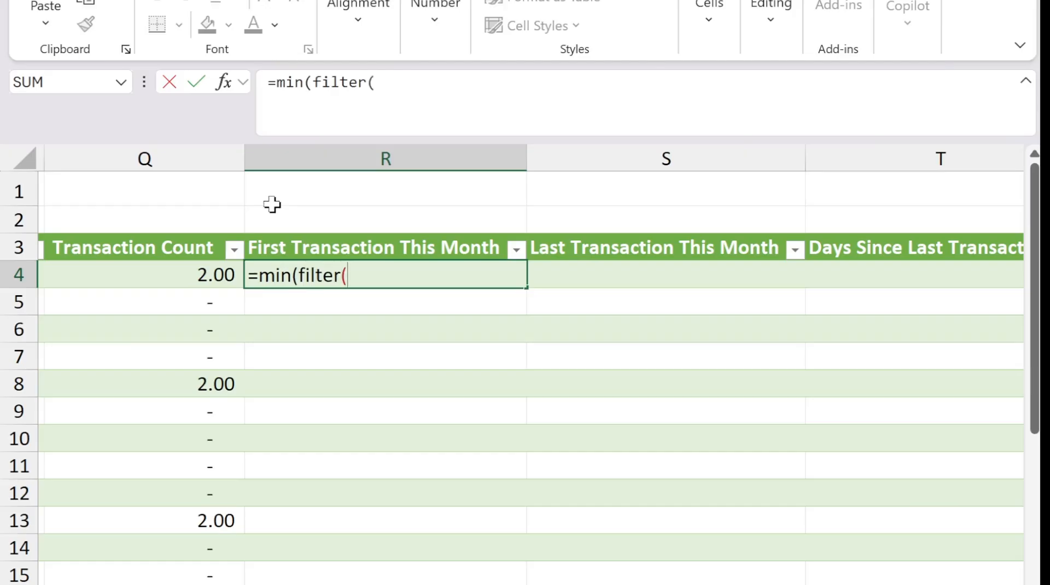
{"action": "type", "text": "AC[Date]],month(AC[Date"}
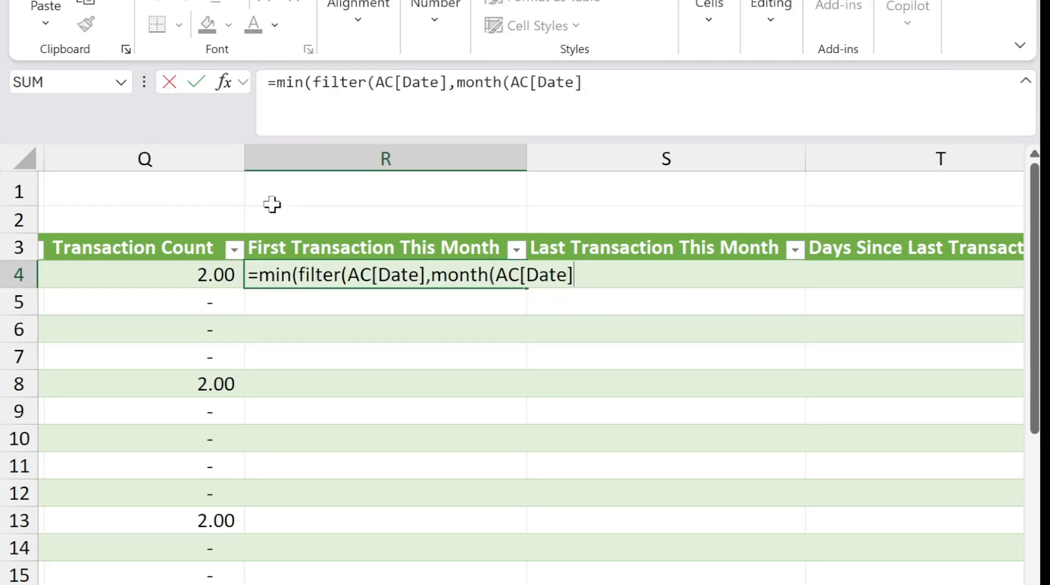
{"action": "type", "text": "])=c4))"}
{"action": "key", "text": "Tab"}
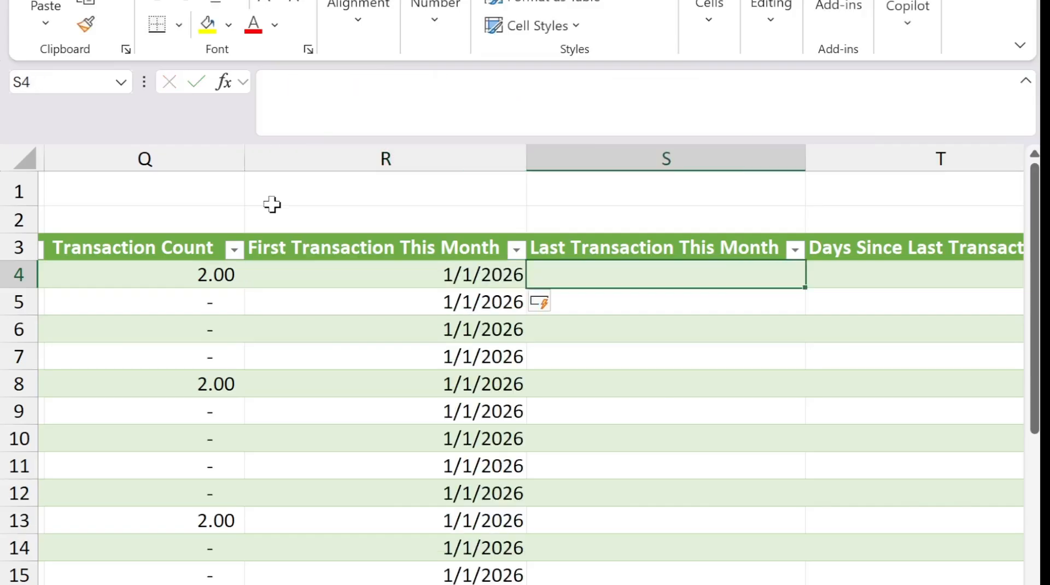
Step: Find the Last Transaction This Month in S4 with =MAX(FILTER(AC[Date],MONTH(AC[Date])=C4))
{"action": "type", "text": "=max(filter(AC"}
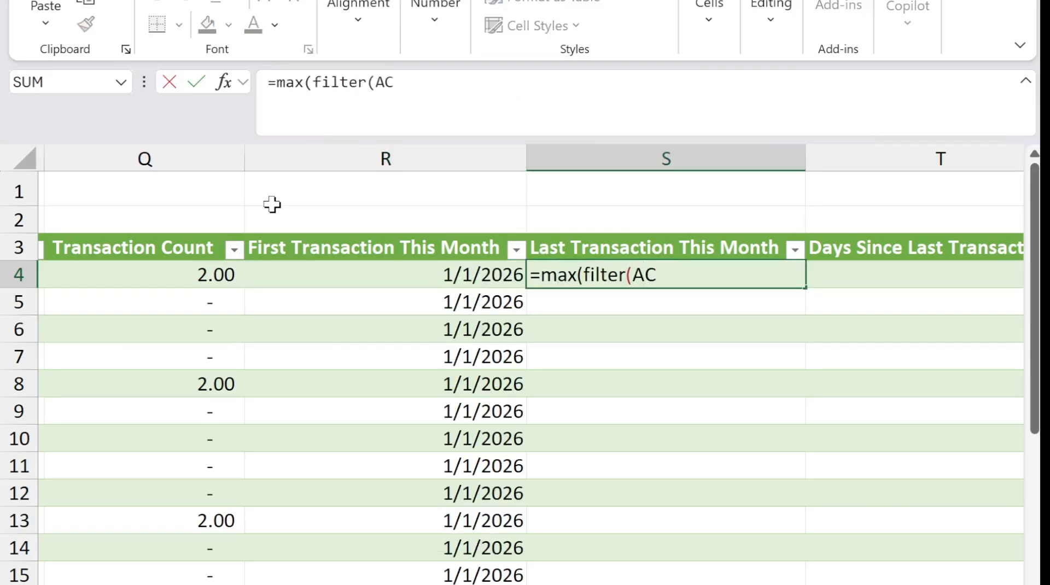
{"action": "type", "text": "[Date],month("}
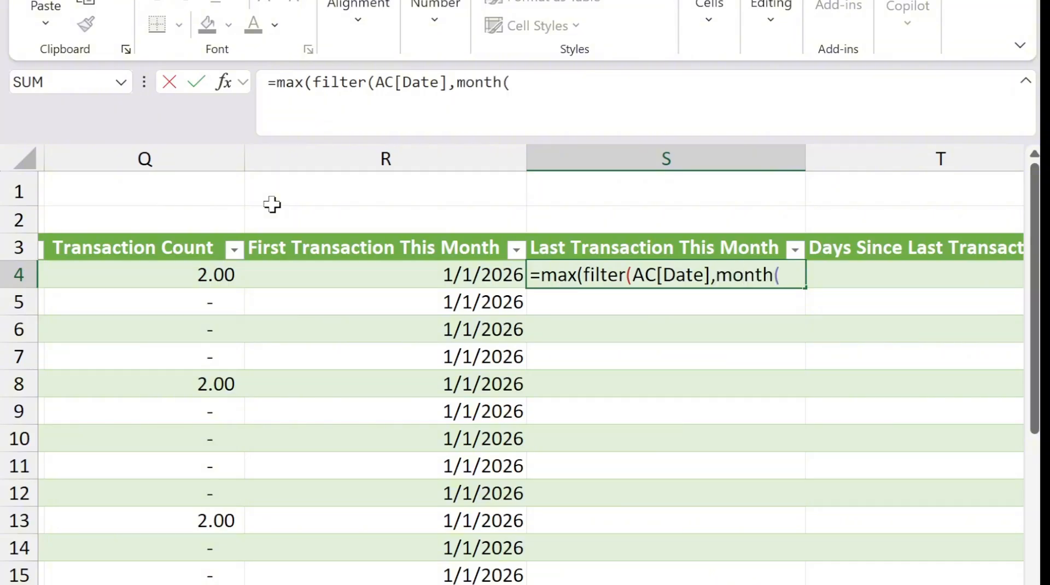
{"action": "type", "text": "AC[Date])=c4"}
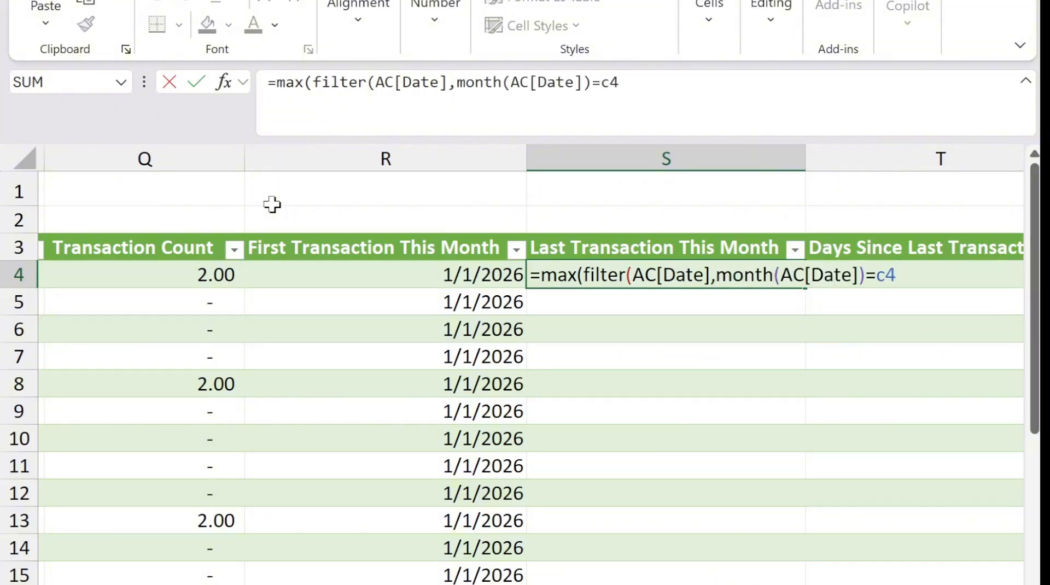
{"action": "type", "text": ")"}
{"action": "key", "text": "Return"}
Step: Calculate the Days Since Last Transaction column with =TODAY()-S4 in T4
{"action": "type", "text": "=today("}
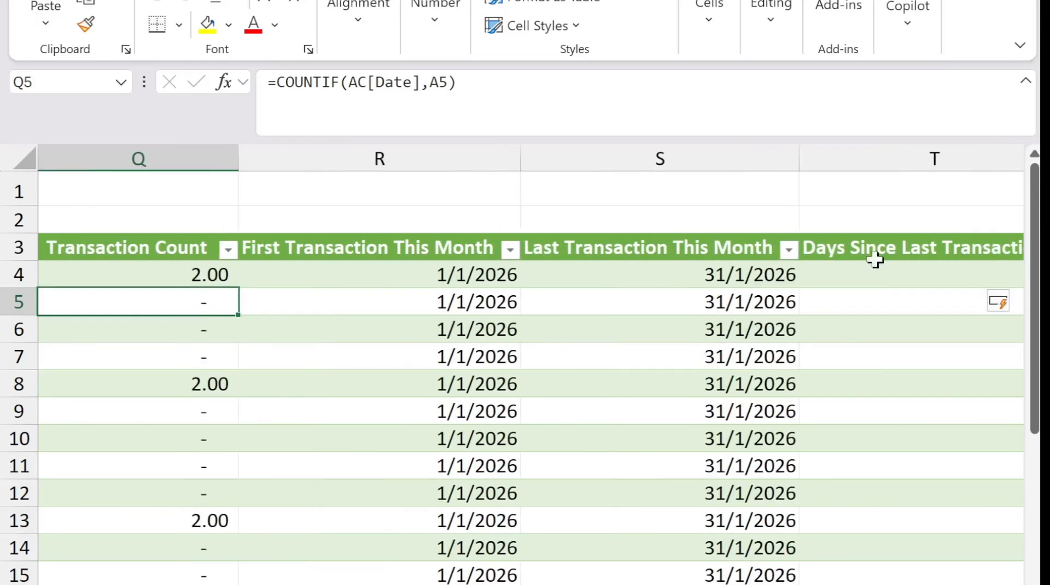
Step: Narrow the Last Transaction This Month and Days Since Last Transaction columns and wrap the header text in row 3
{"action": "left_click_drag", "start_coordinate": [800, 159], "coordinate": [673, 159]}
{"action": "left_click_drag", "start_coordinate": [946, 158], "coordinate": [819, 158]}
{"action": "left_click", "coordinate": [18, 248]}
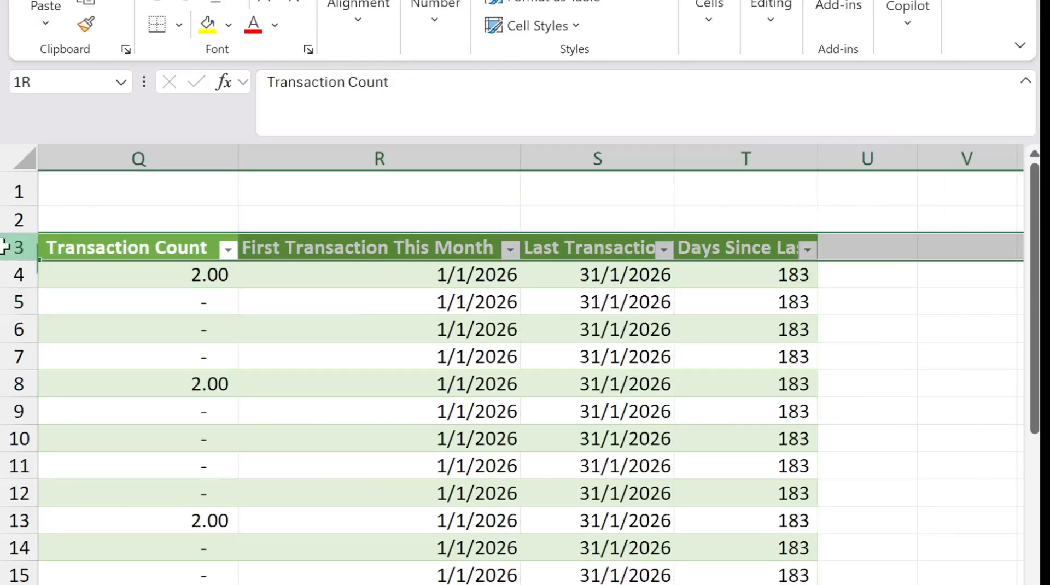
{"action": "left_click", "coordinate": [358, 20]}
{"action": "left_click", "coordinate": [525, 96]}
{"action": "left_click", "coordinate": [783, 330]}
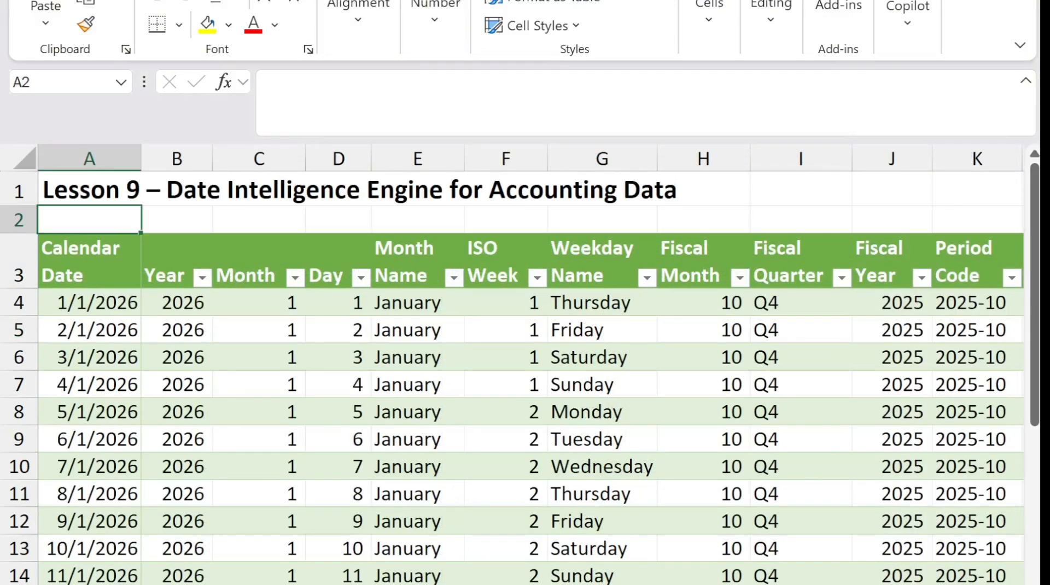
Step: Review the row 4 formulas of the calendar table one by one, from Calendar Date through Days Since Last Transaction
{"action": "left_click", "coordinate": [91, 303]}
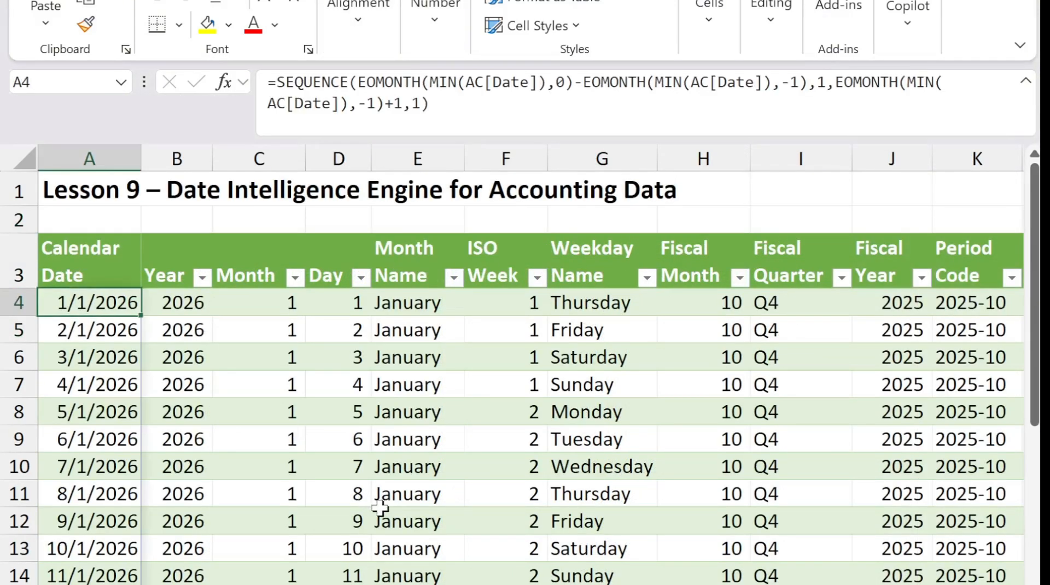
{"action": "key", "text": "Right"}
{"action": "key", "text": "Right"}
{"action": "key", "text": "Right"}
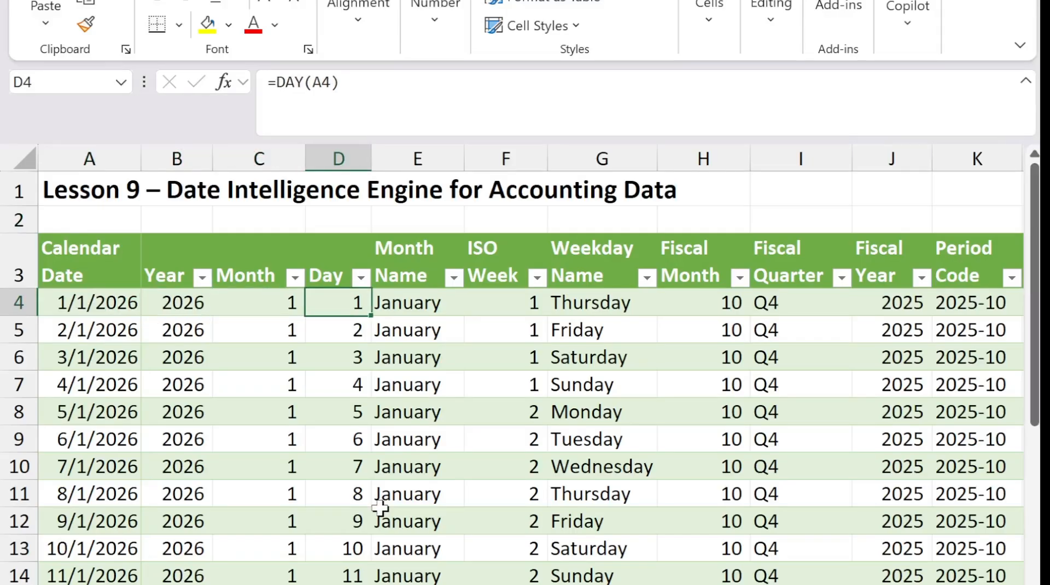
{"action": "key", "text": "Right"}
{"action": "key", "text": "Right"}
{"action": "key", "text": "Right"}
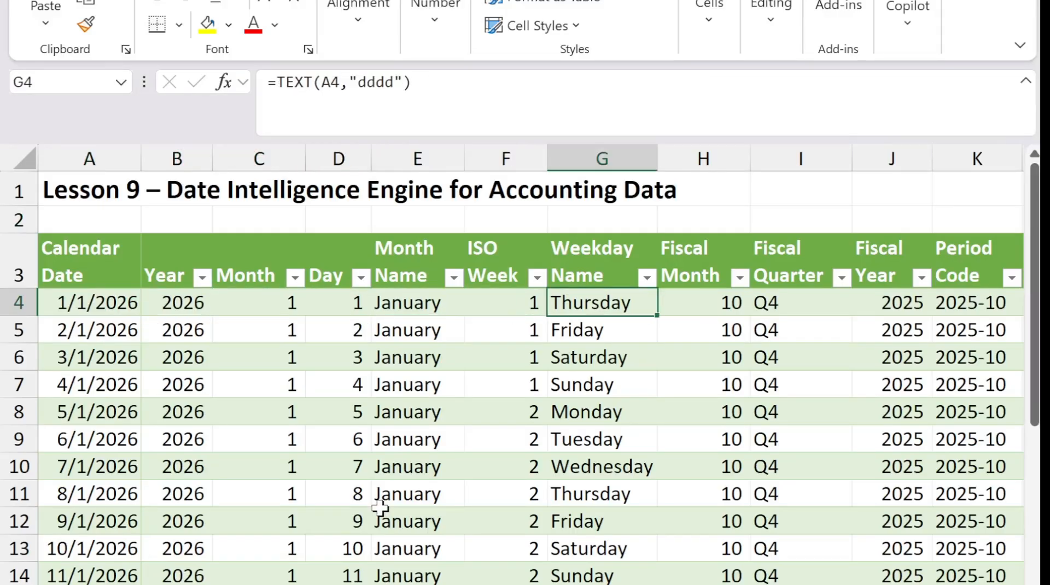
{"action": "key", "text": "Right"}
{"action": "key", "text": "Right"}
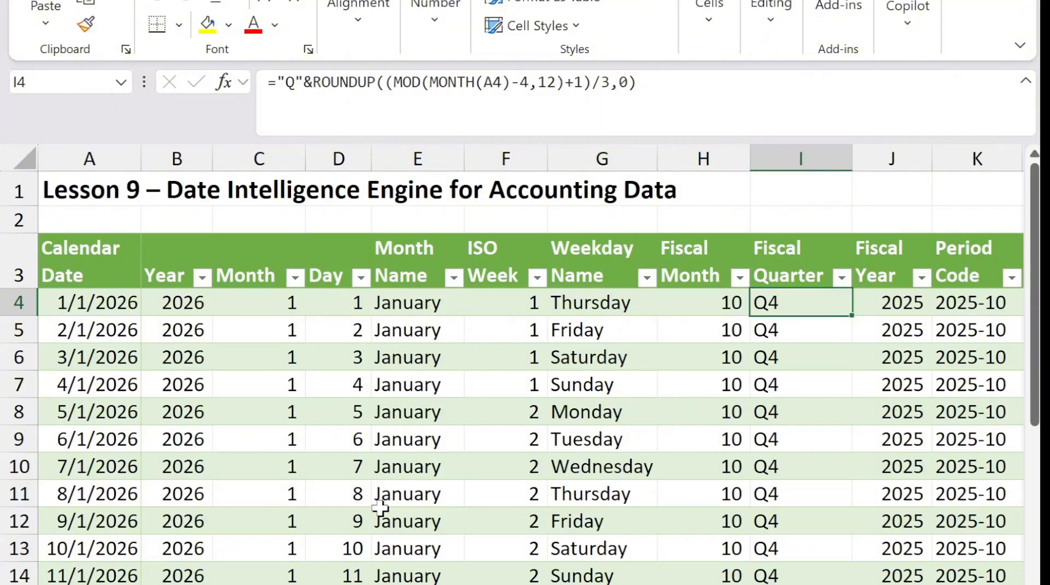
{"action": "key", "text": "Right"}
{"action": "key", "text": "Right"}
{"action": "key", "text": "Right"}
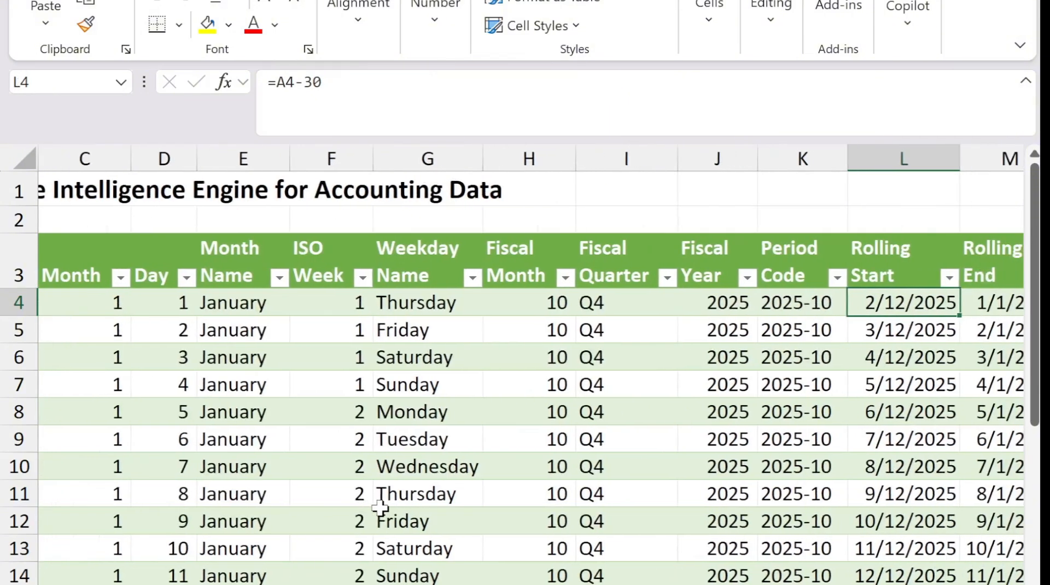
{"action": "key", "text": "Right"}
{"action": "key", "text": "Right"}
{"action": "key", "text": "Right"}
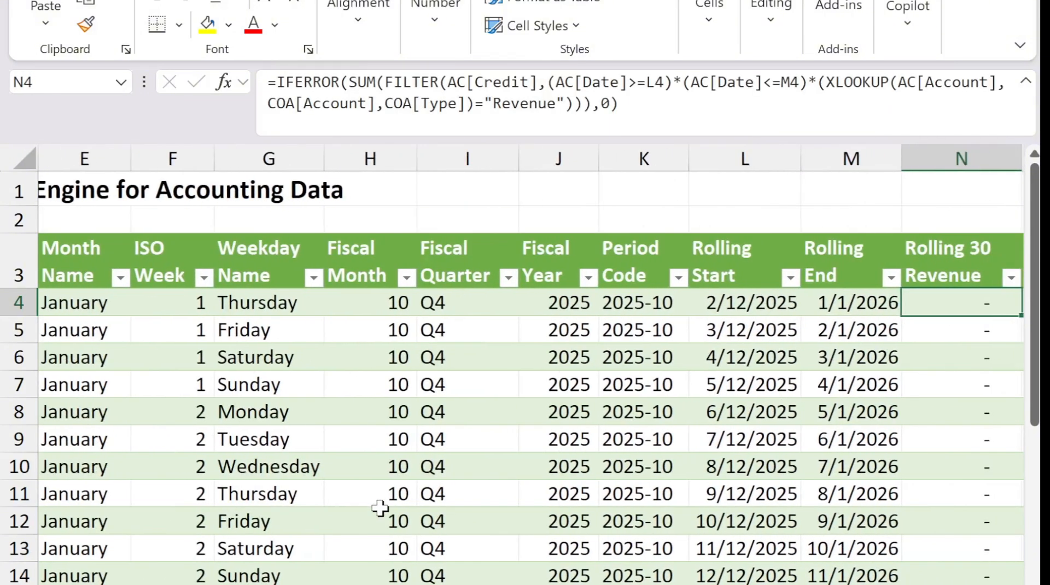
{"action": "key", "text": "Right"}
{"action": "key", "text": "Right"}
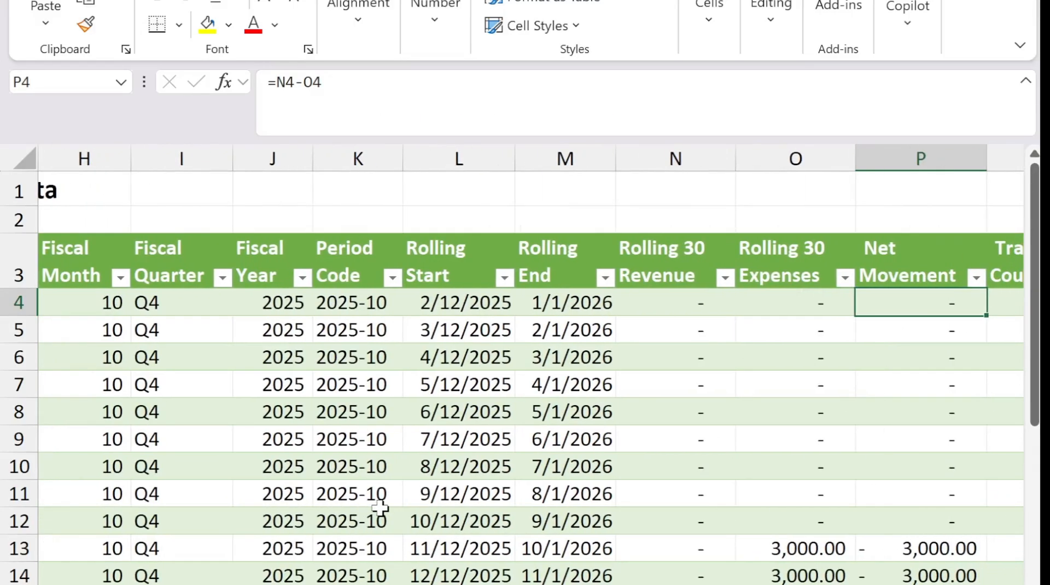
{"action": "key", "text": "Right"}
{"action": "key", "text": "Right"}
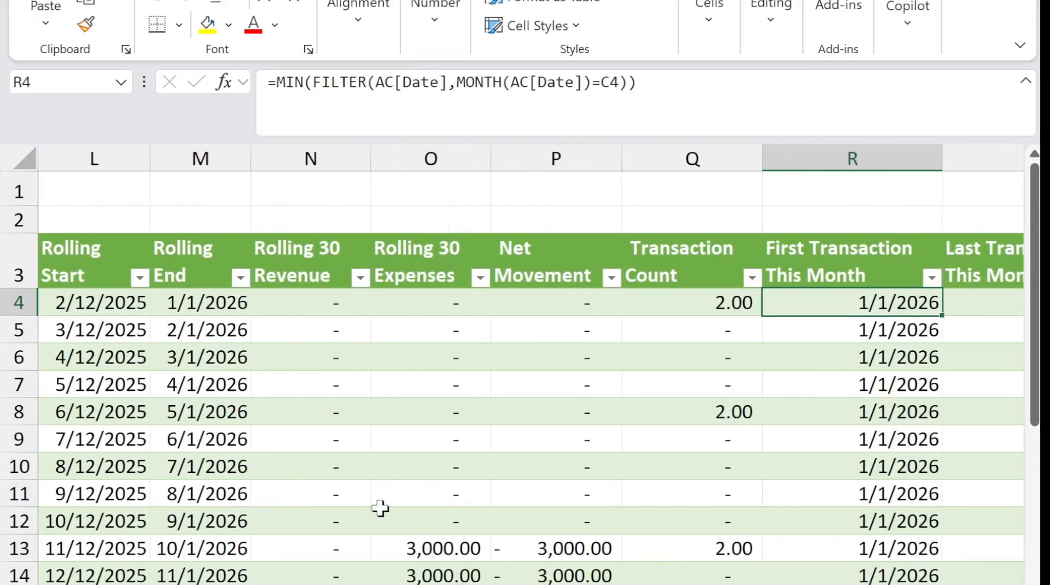
{"action": "key", "text": "Right"}
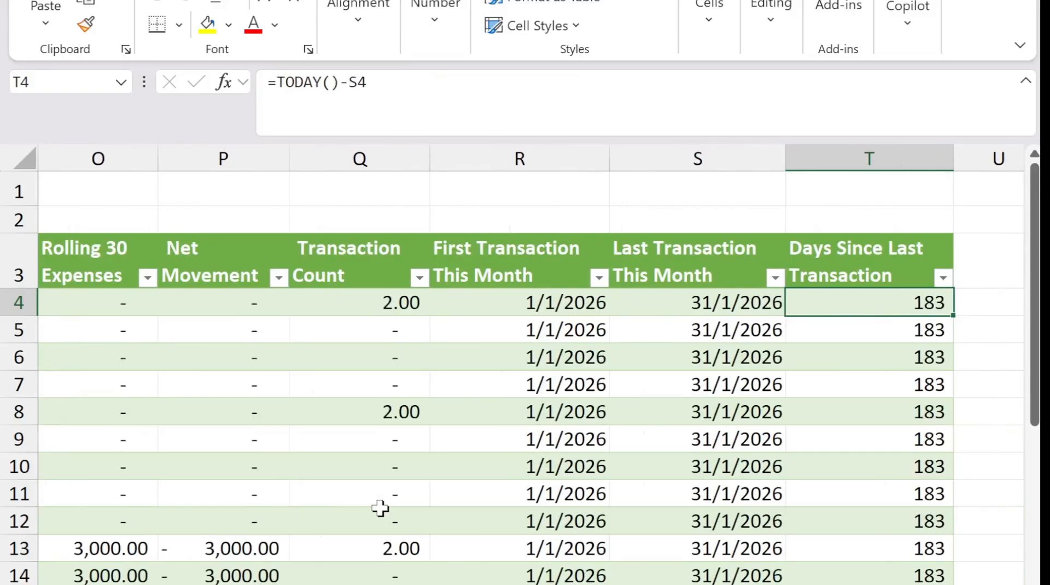